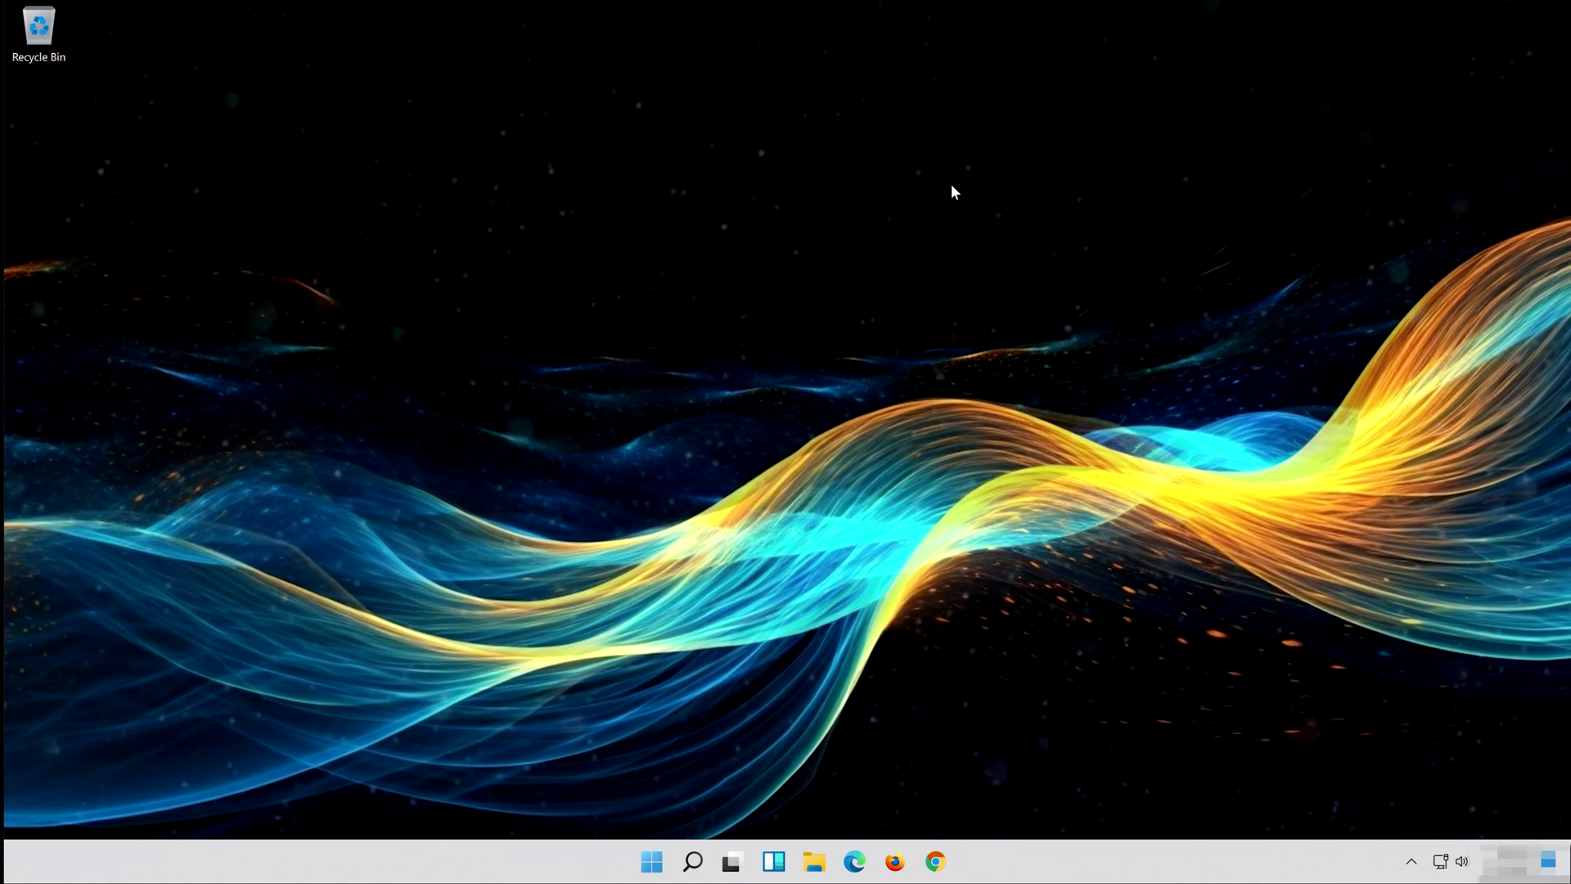
# - Launch Command Prompt as administrator from a 'cmd' Start search, approving the UAC prompt
pyautogui.press('super')
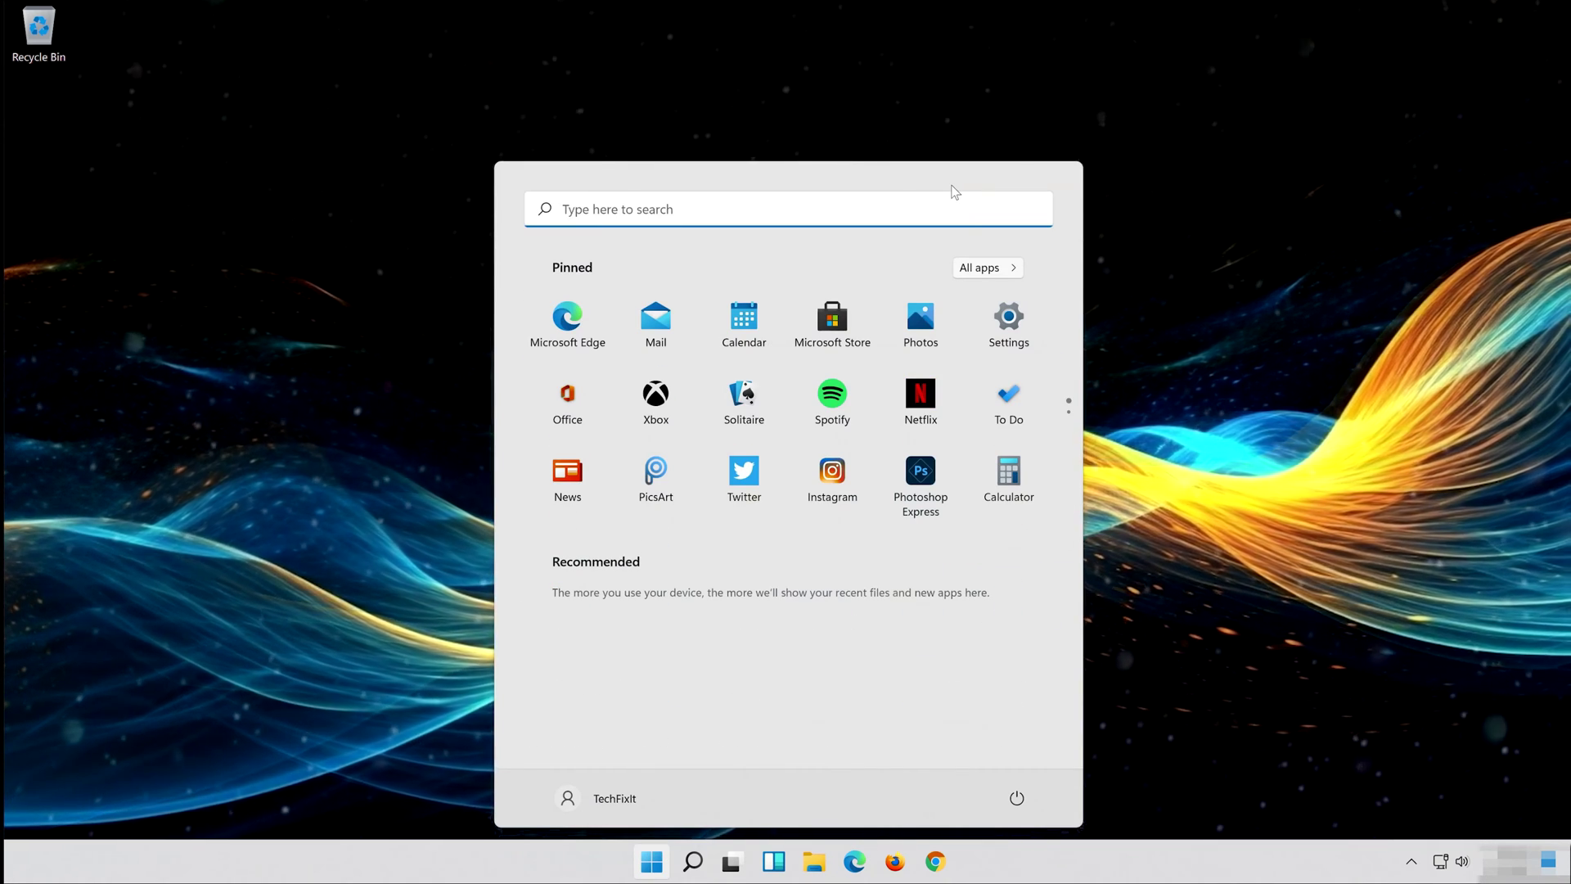
pyautogui.write('cmd')
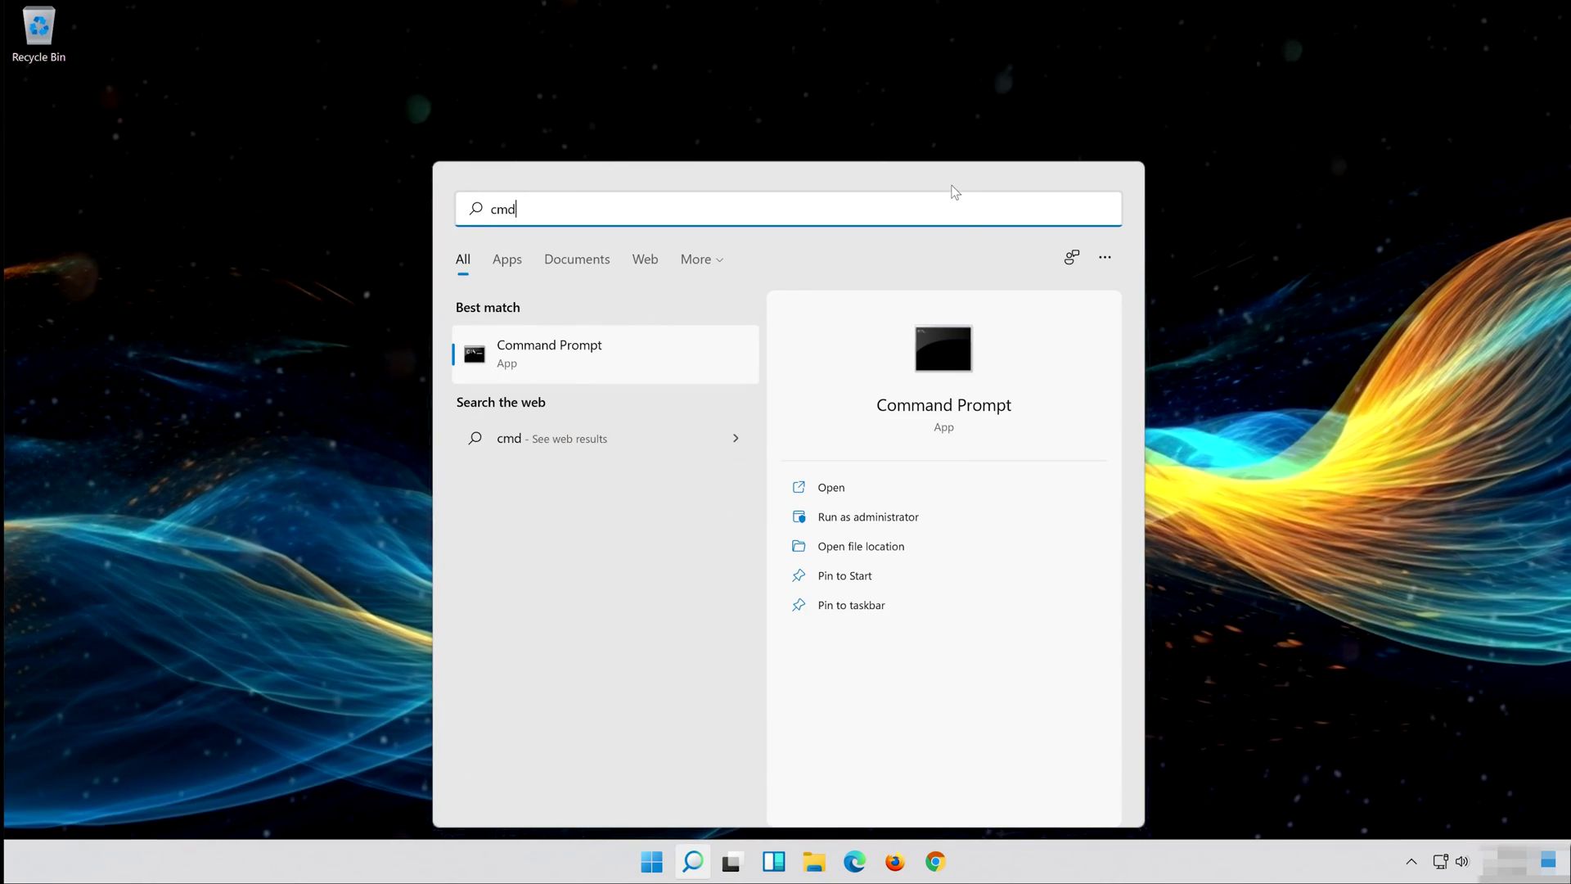
pyautogui.rightClick(528, 352)
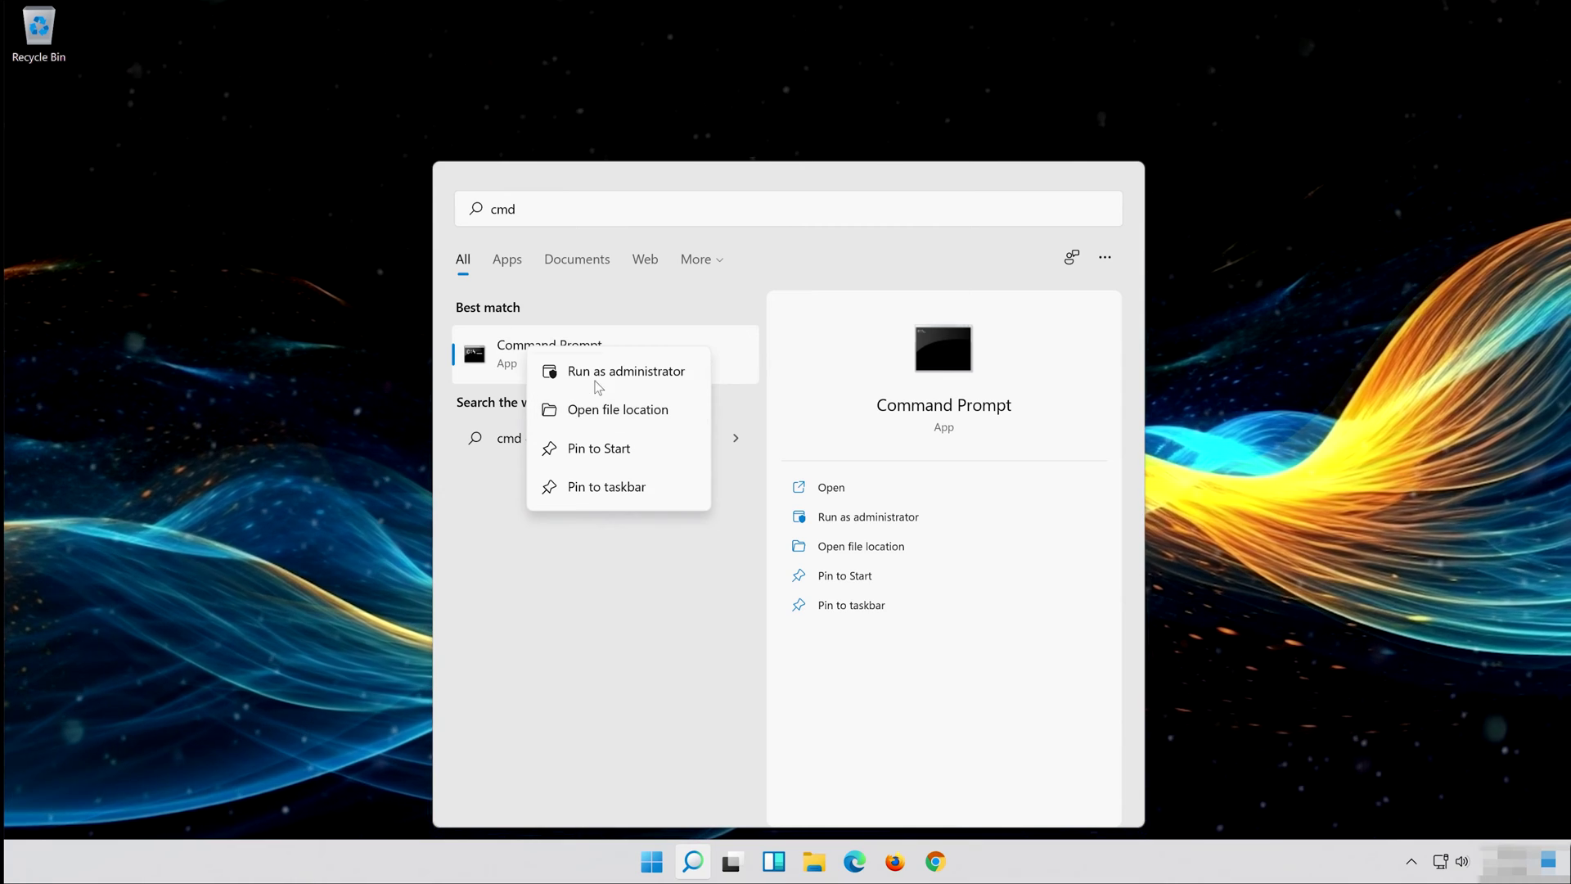
pyautogui.click(639, 371)
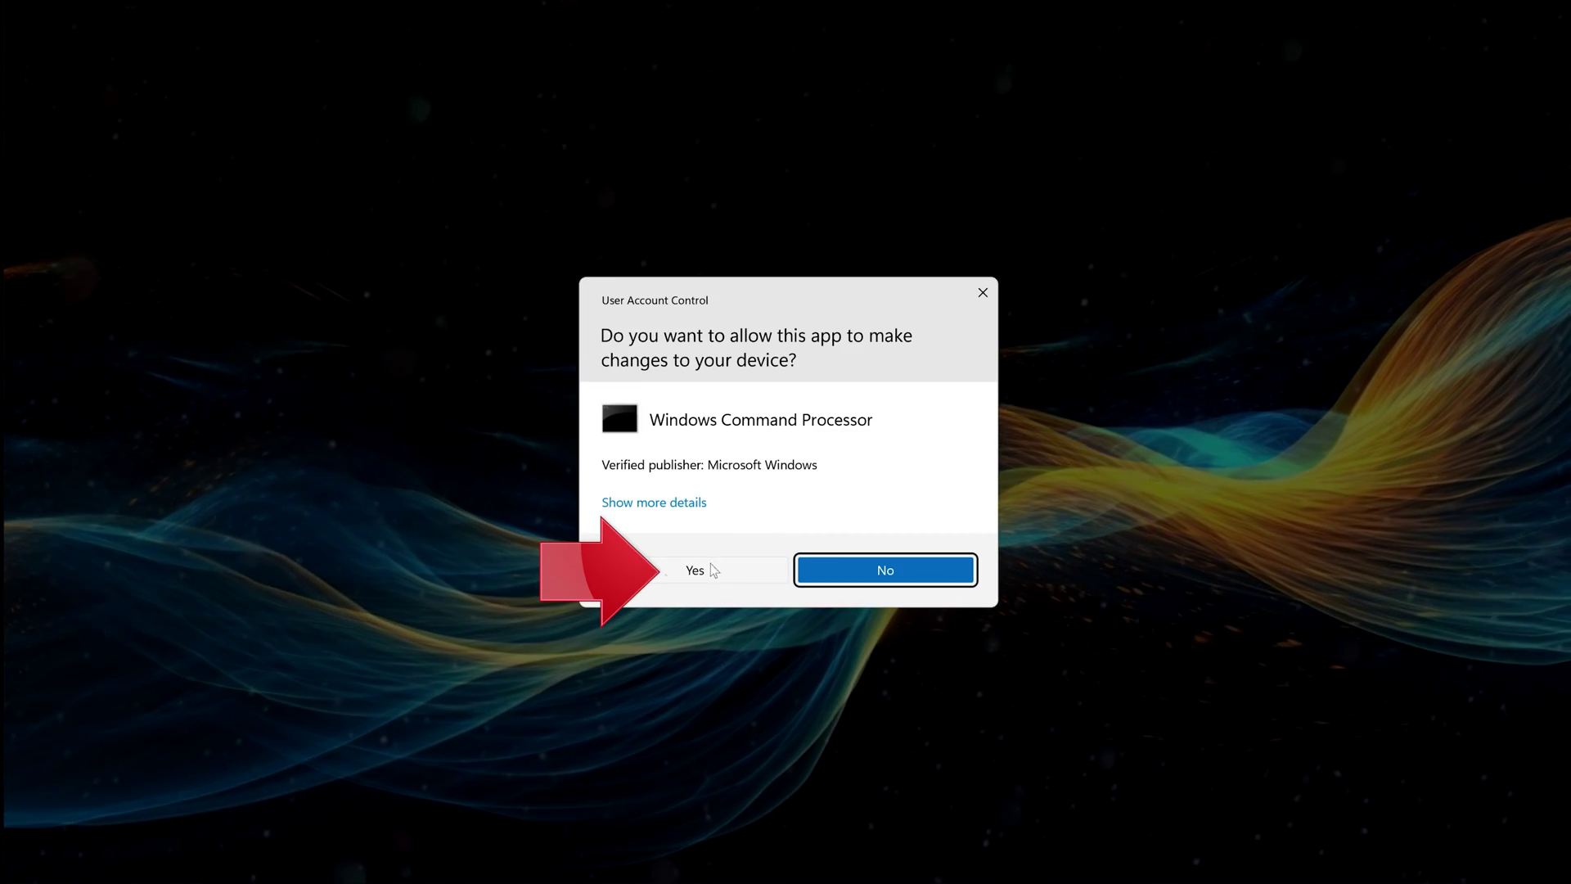
pyautogui.click(683, 571)
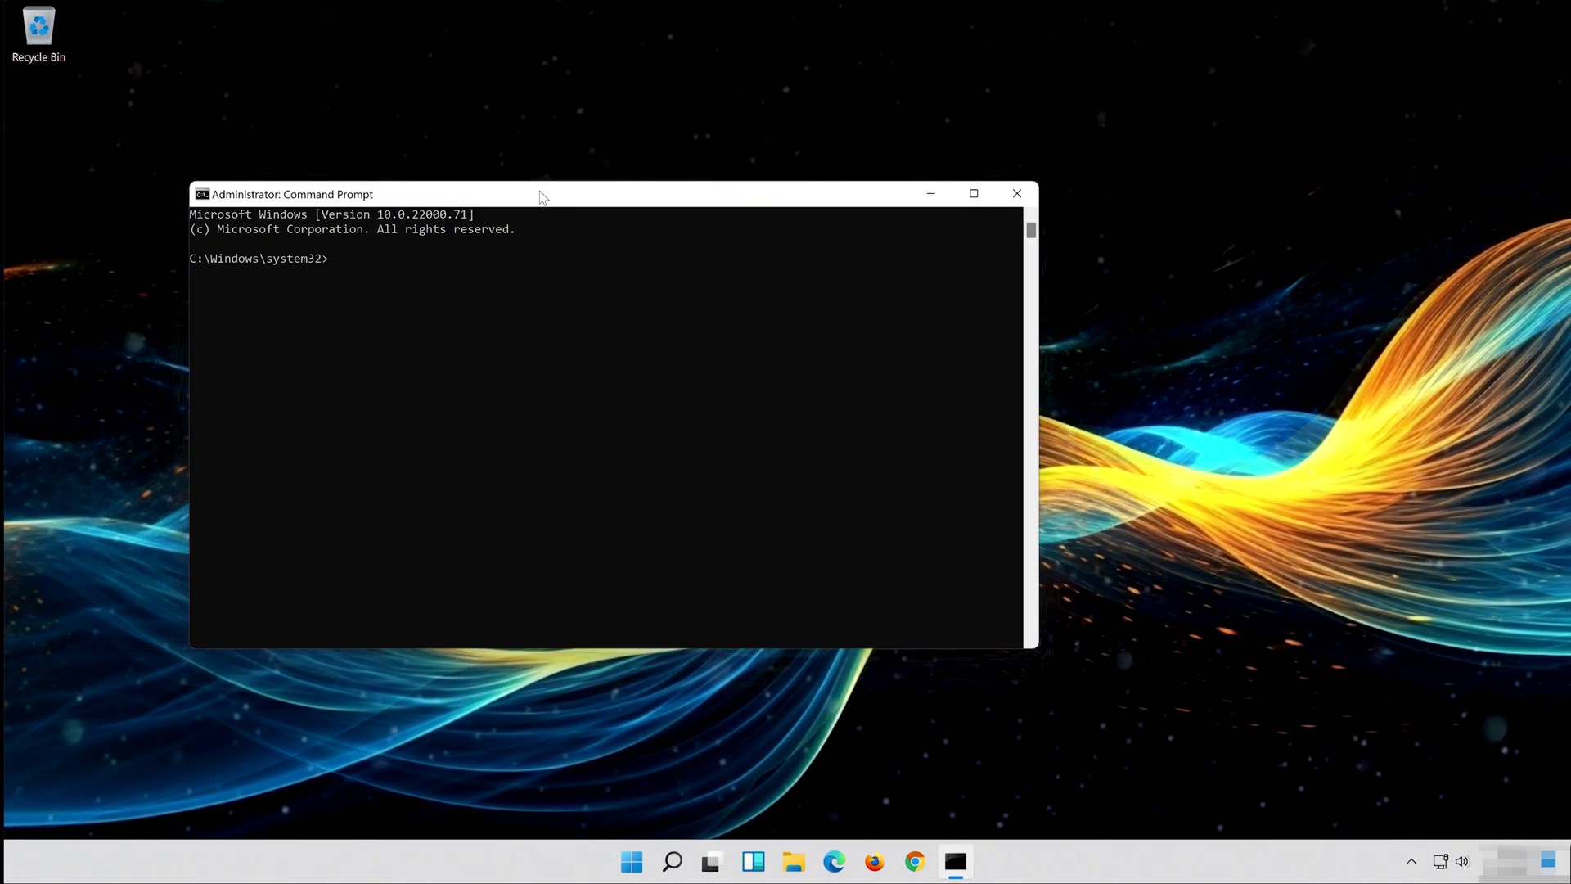
# - Run sfc /scannow to 100% with no integrity violations, then exit Command Prompt
pyautogui.moveTo(543, 194); pyautogui.dragTo(783, 200)
pyautogui.write('sfc /scannow')
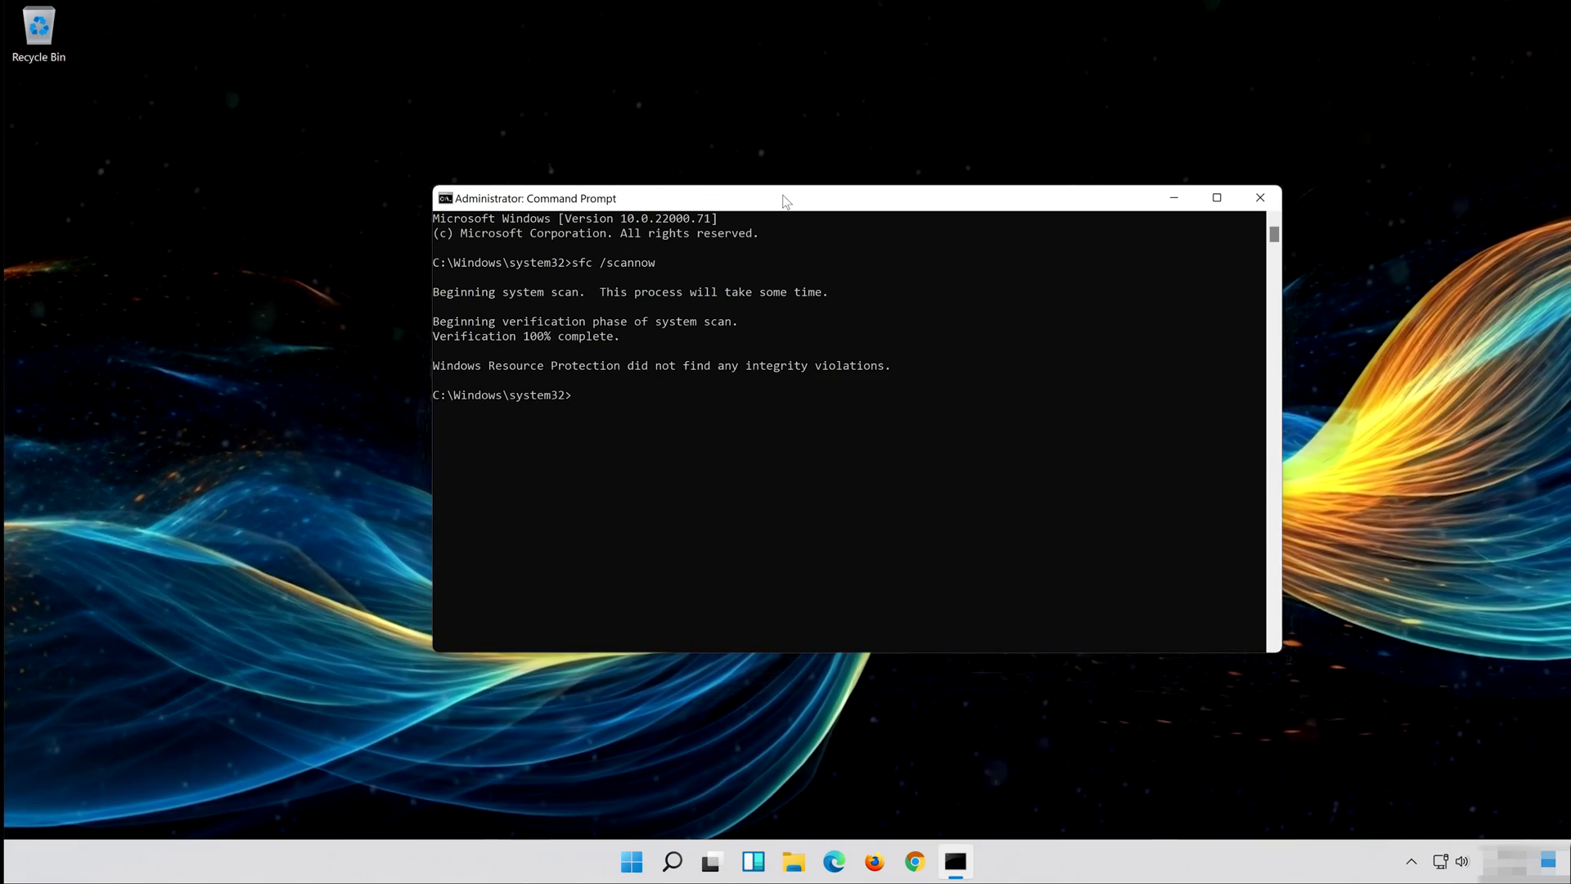
pyautogui.write('exit')
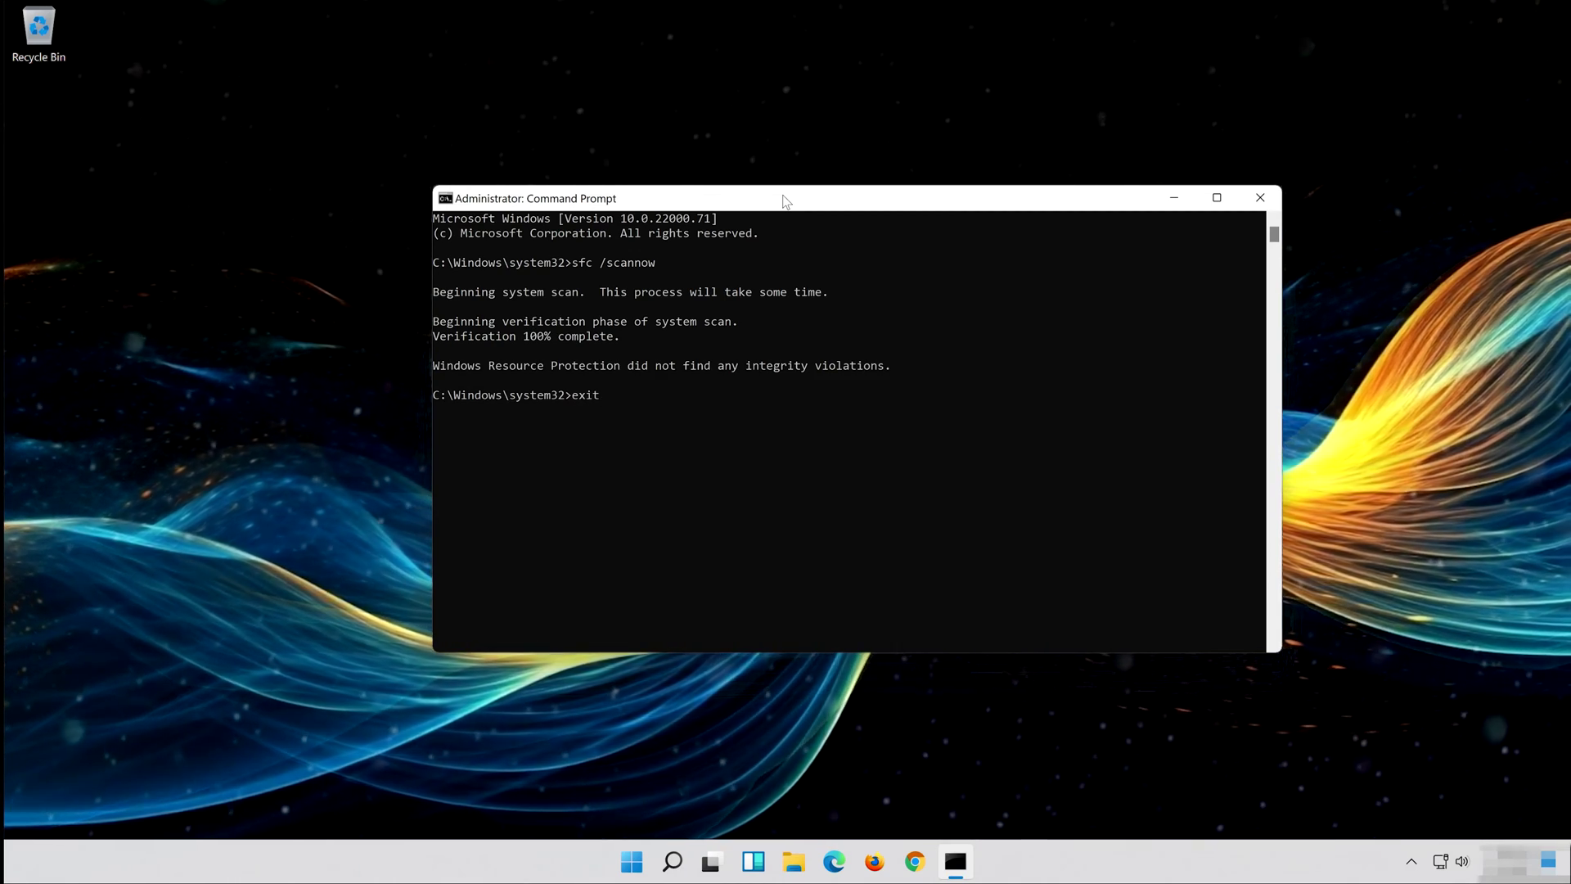
pyautogui.press('Return')
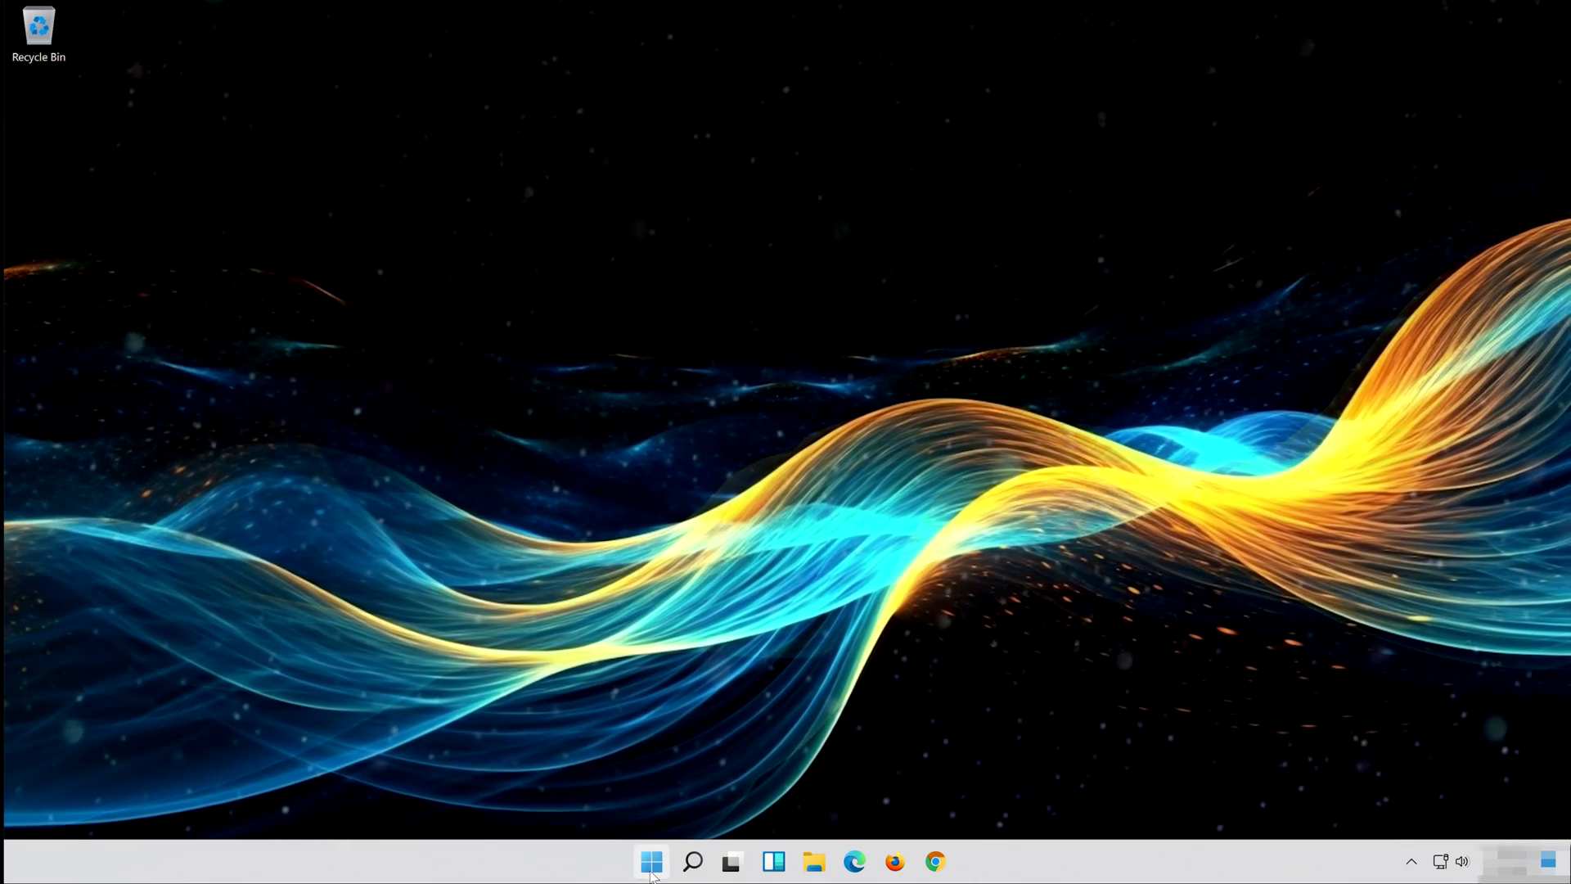
# - Start another elevated Command Prompt from a 'cmd' Start search, approving the UAC prompt
pyautogui.click(652, 862)
pyautogui.write('cmd')
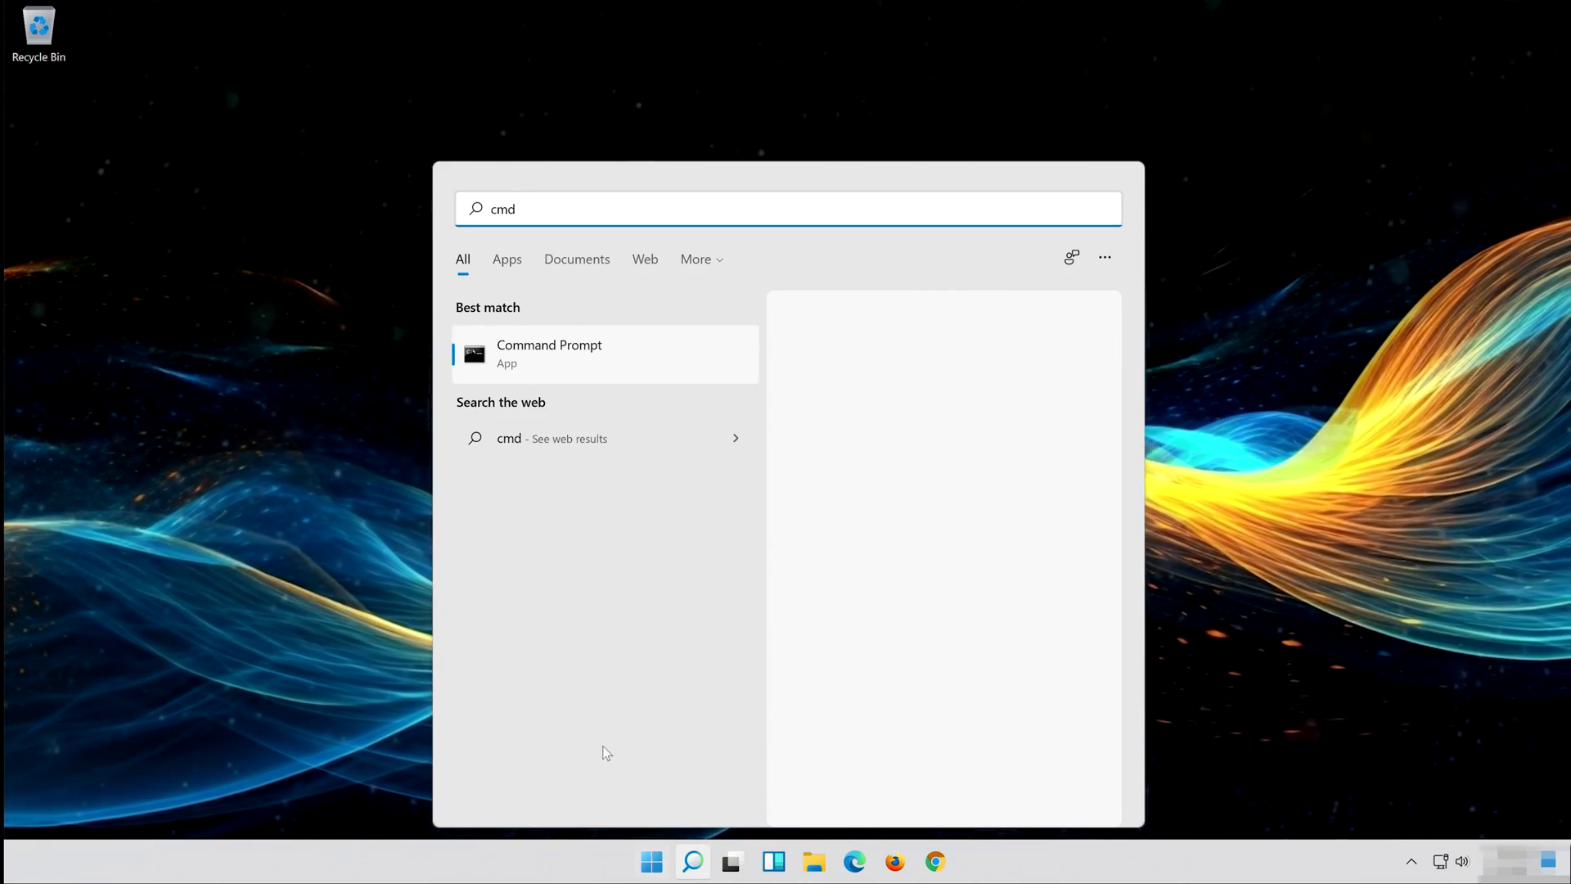
pyautogui.rightClick(581, 344)
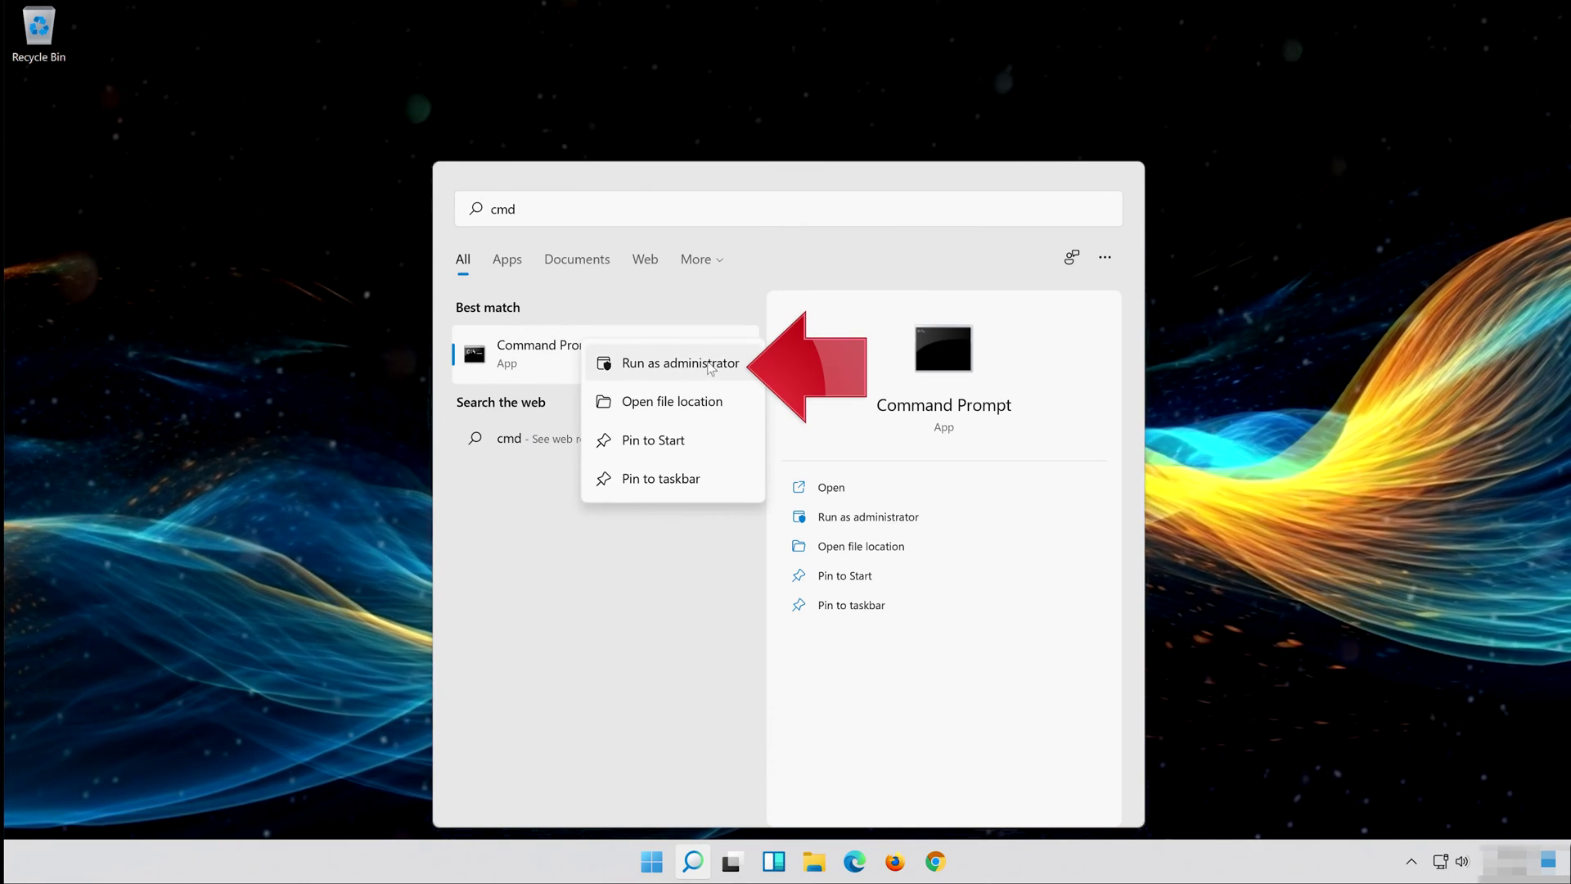
pyautogui.click(679, 368)
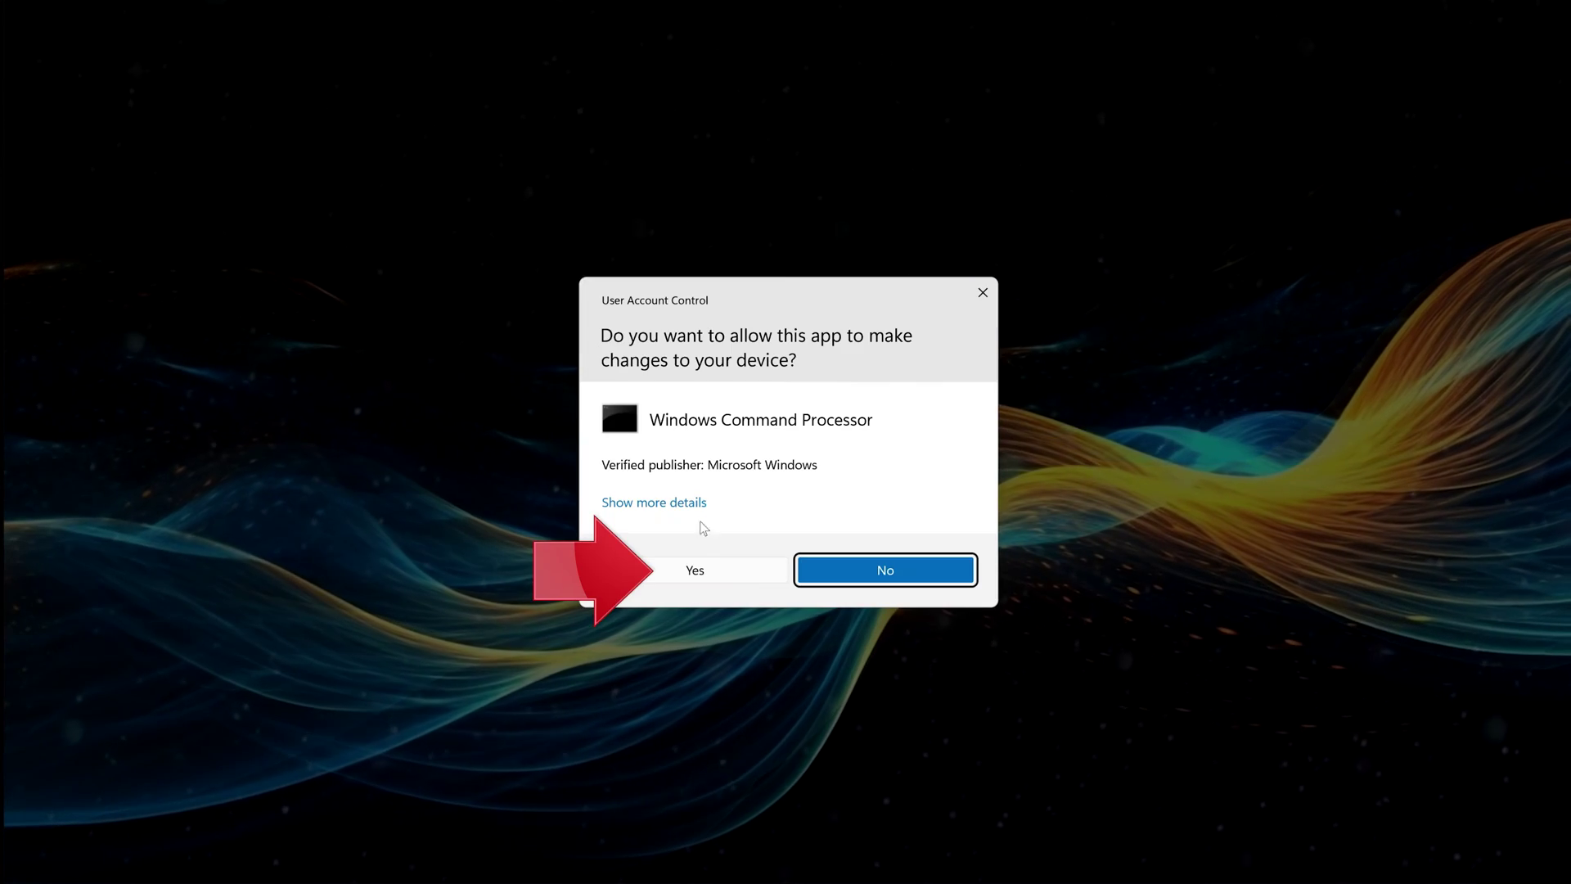
pyautogui.click(725, 571)
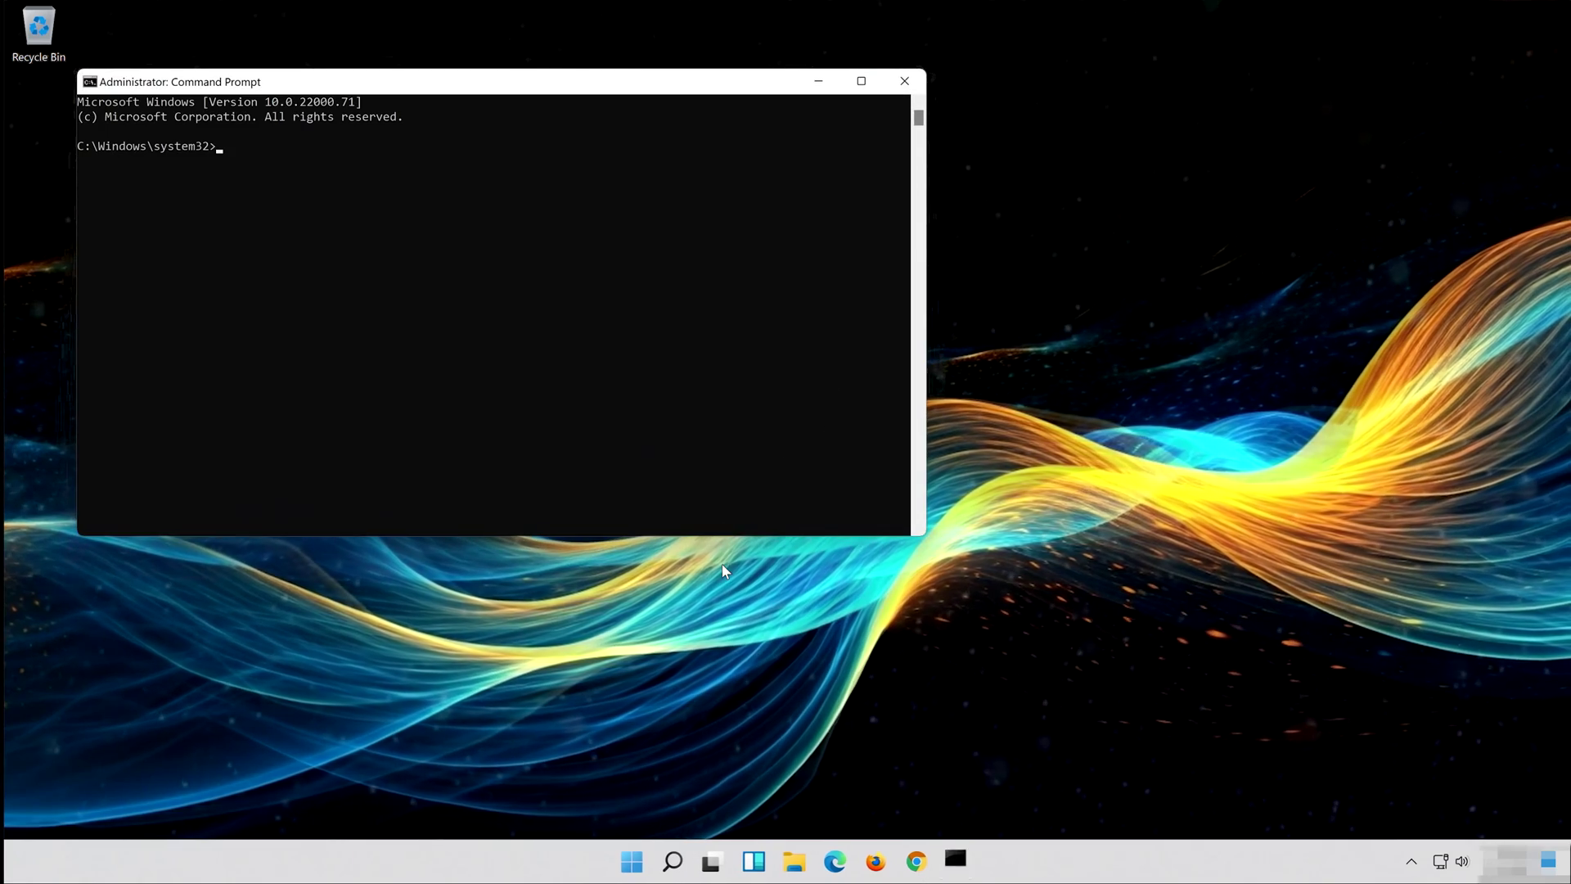
# - Run Dism /Online /Cleanup-Image /RestoreHealth to a successful finish, then exit Command Prompt
pyautogui.moveTo(469, 84); pyautogui.dragTo(790, 171)
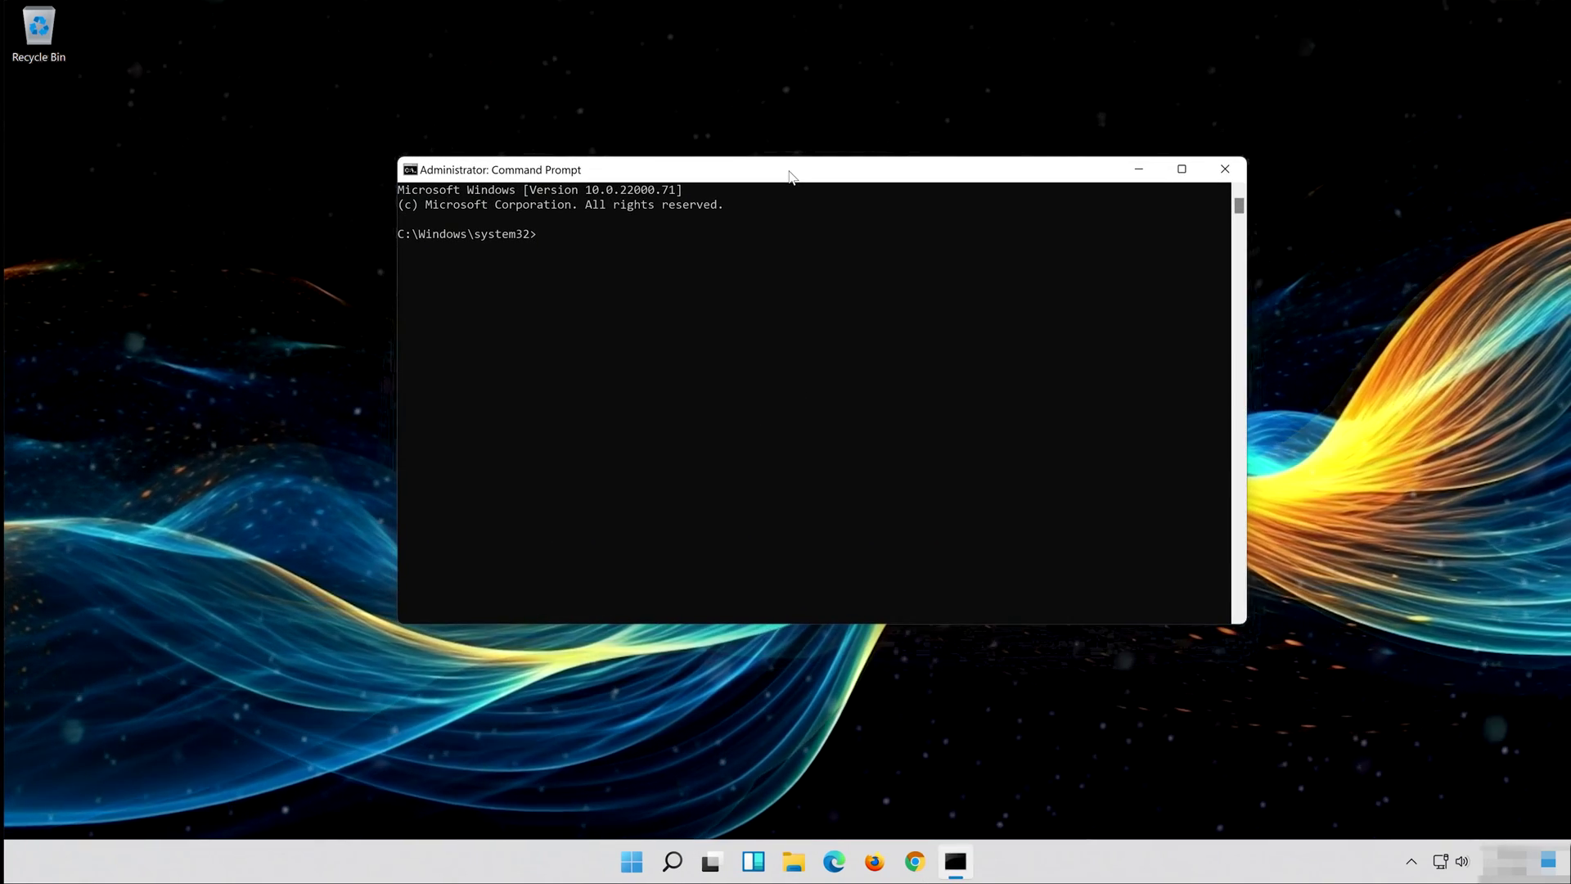
pyautogui.write('Dism /Online /C')
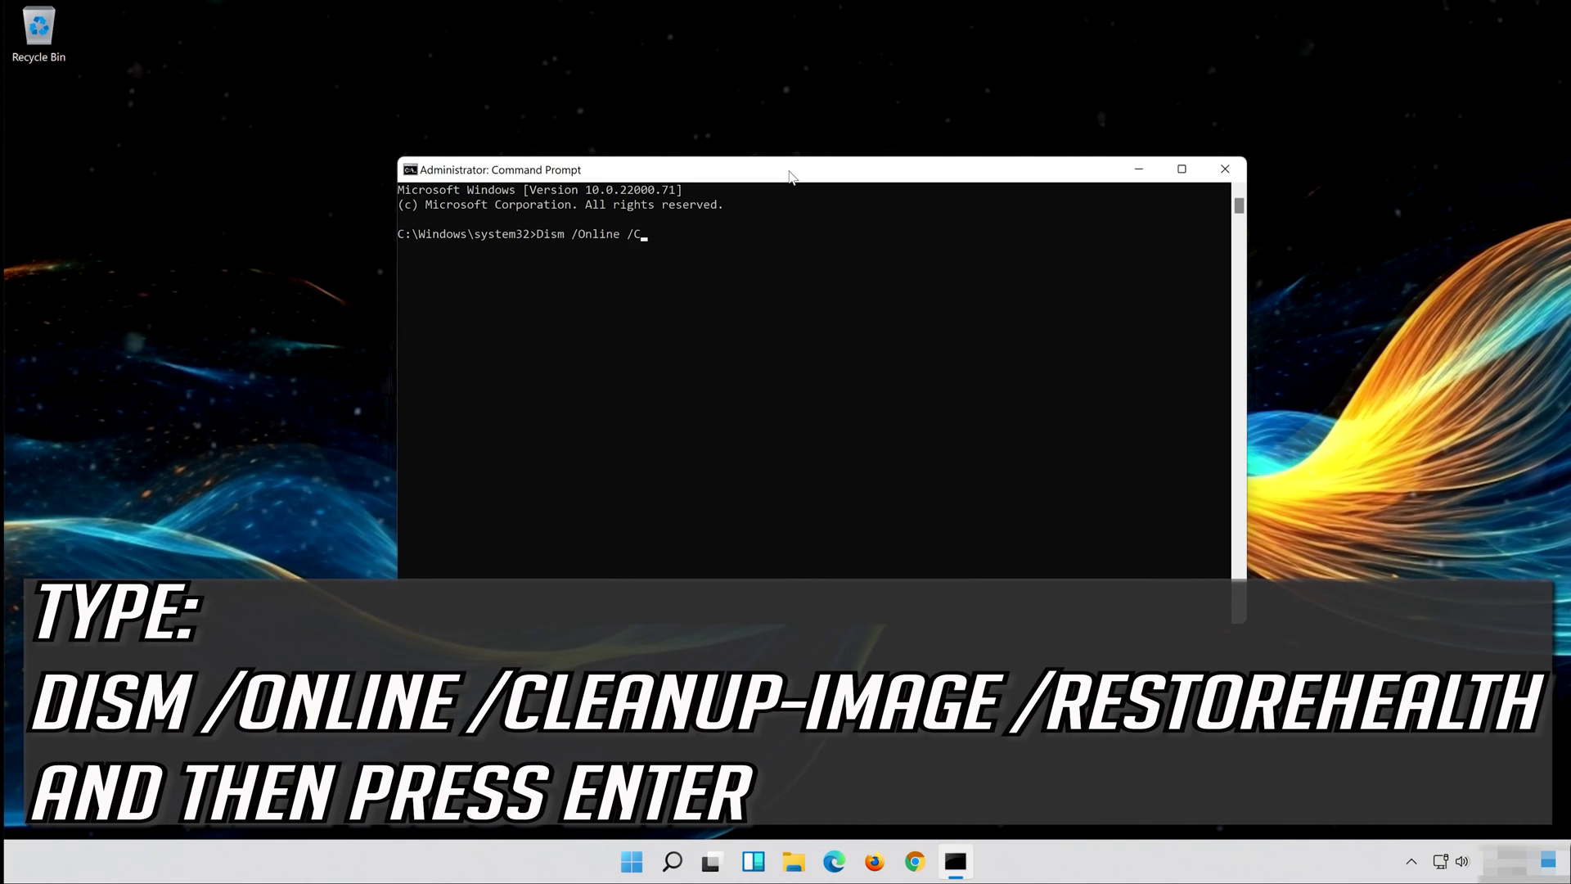
pyautogui.write('leanup-')
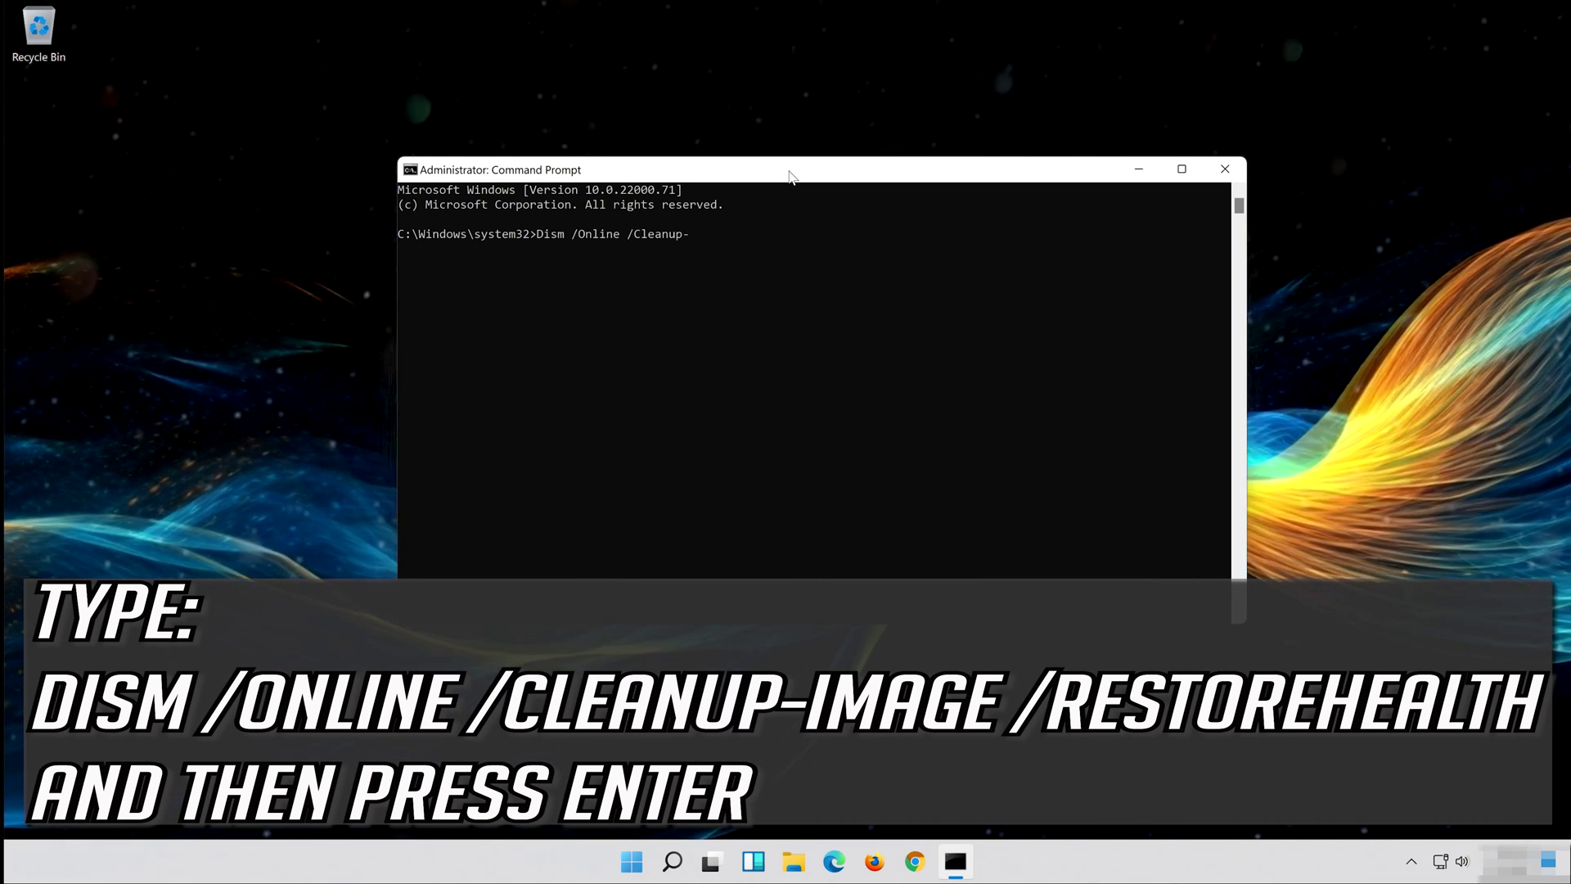
pyautogui.write('Image /')
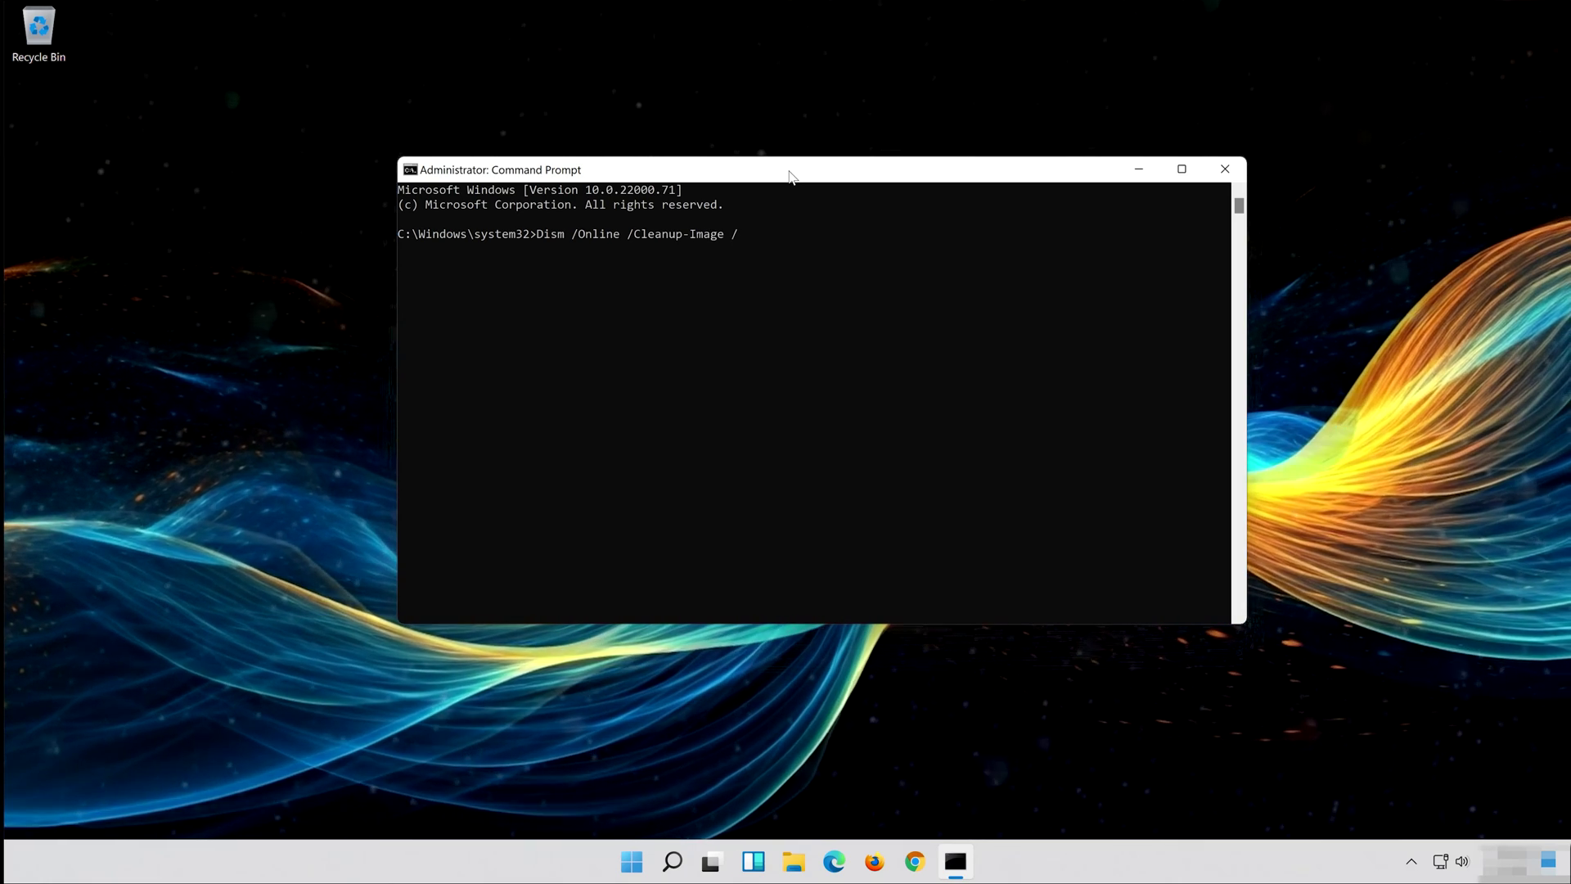
pyautogui.write('RestoreHealth')
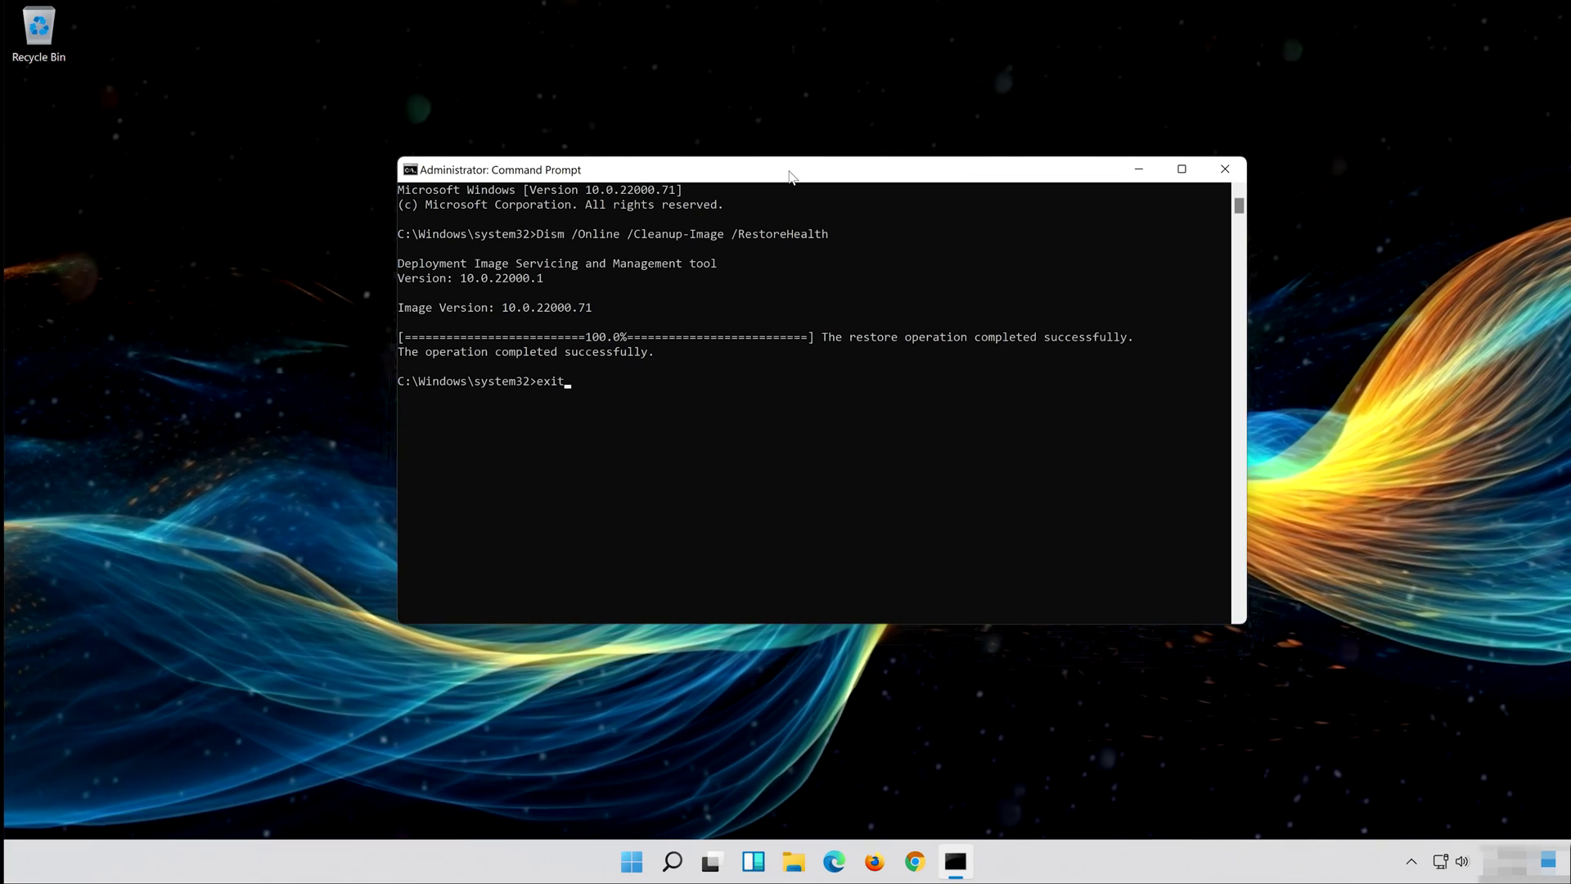
pyautogui.press('Return')
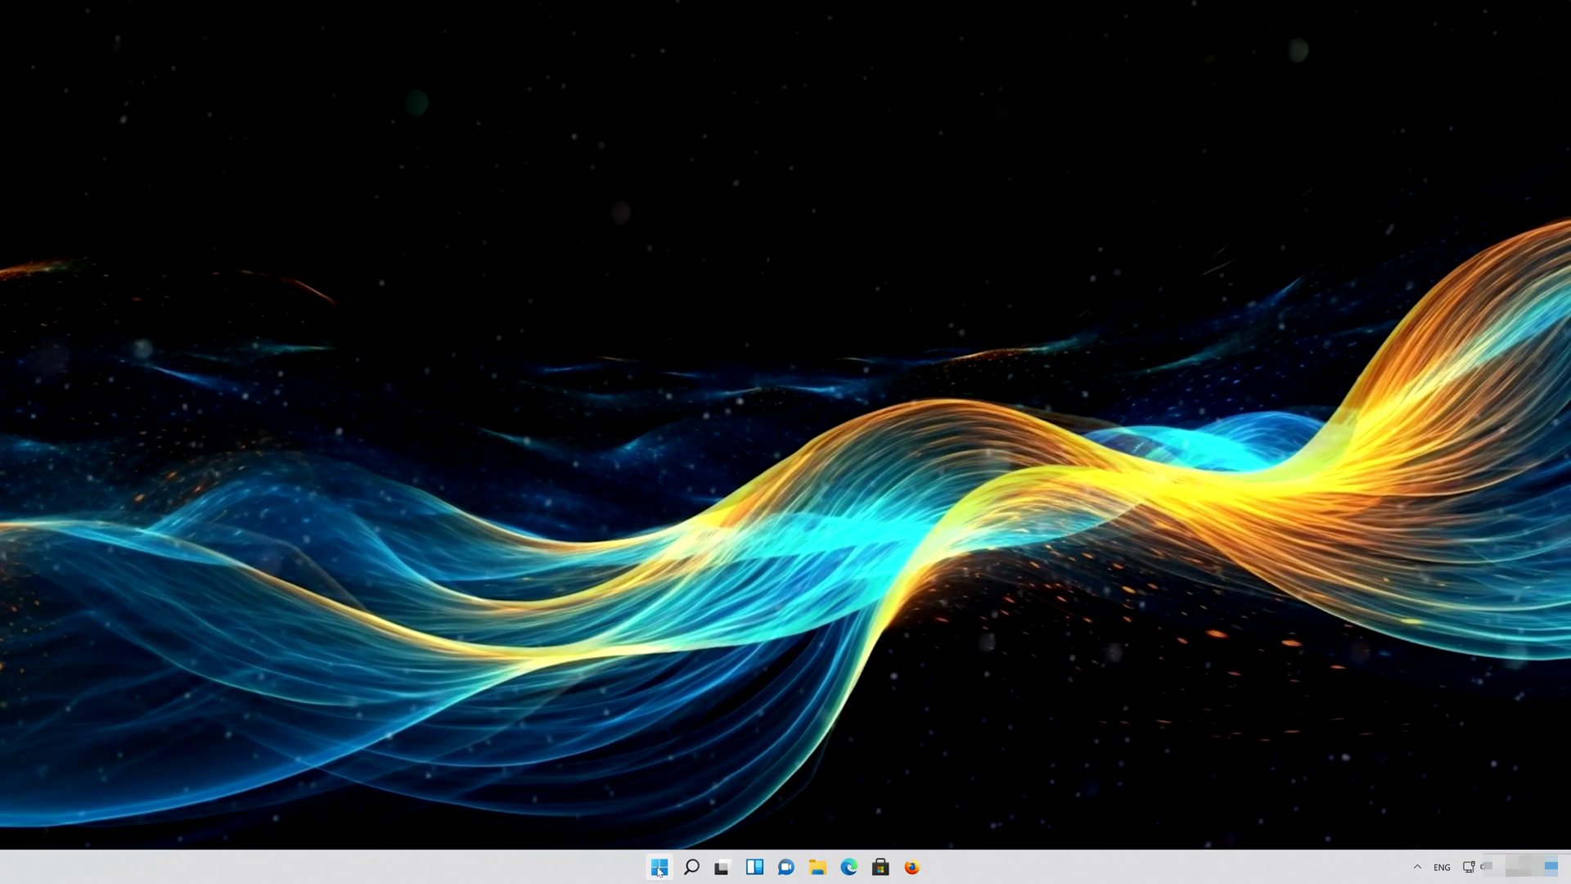
# - Search 'device manager' in Start and open the Device Manager best match
pyautogui.click(658, 867)
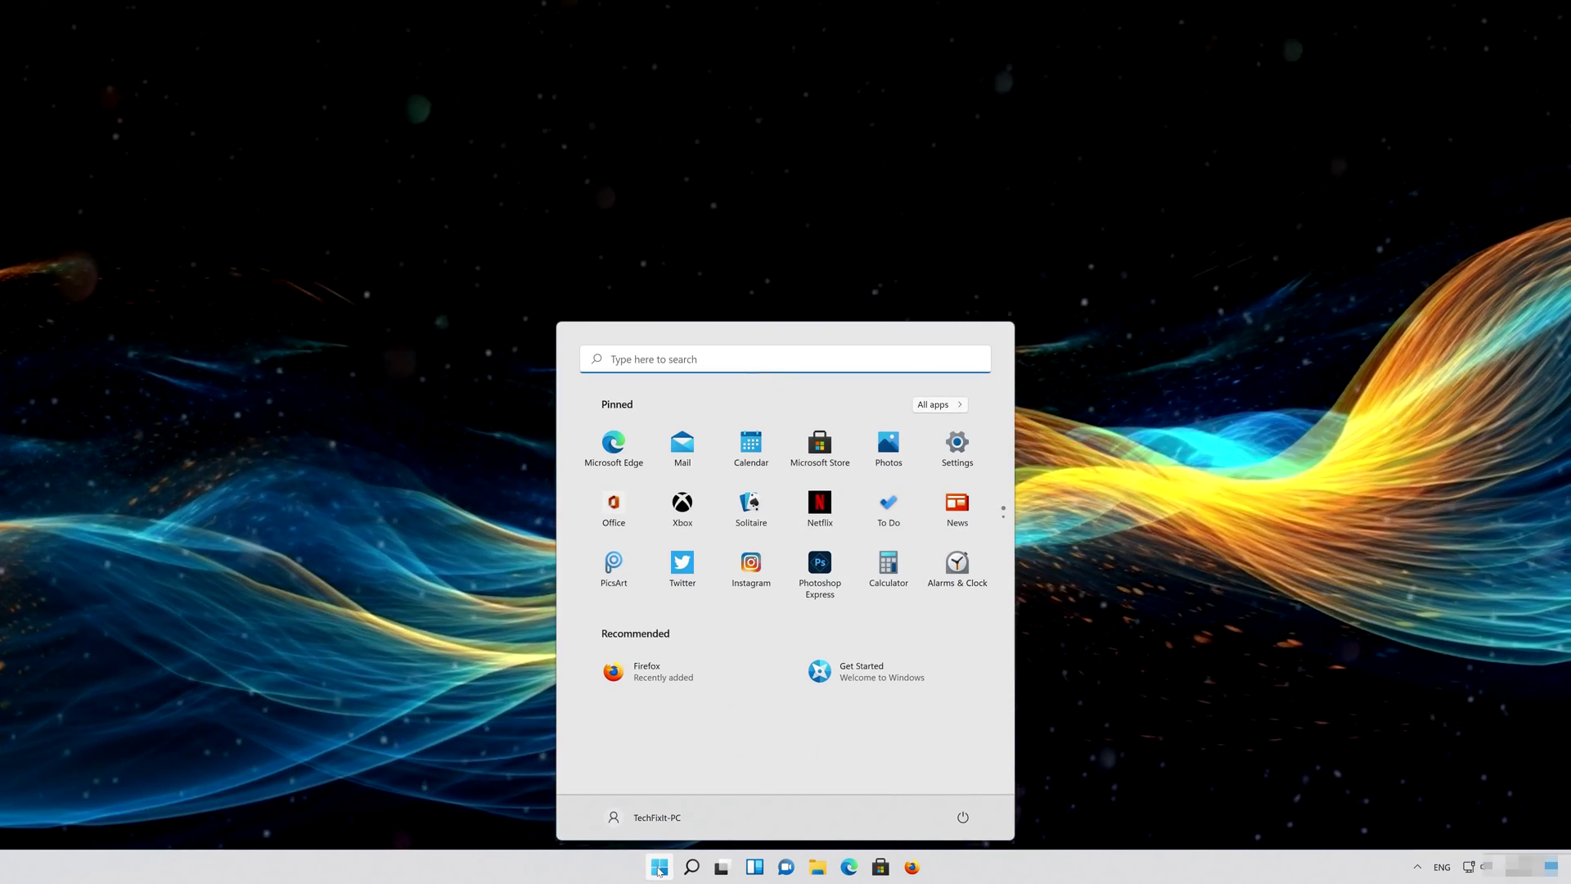
pyautogui.write('device man')
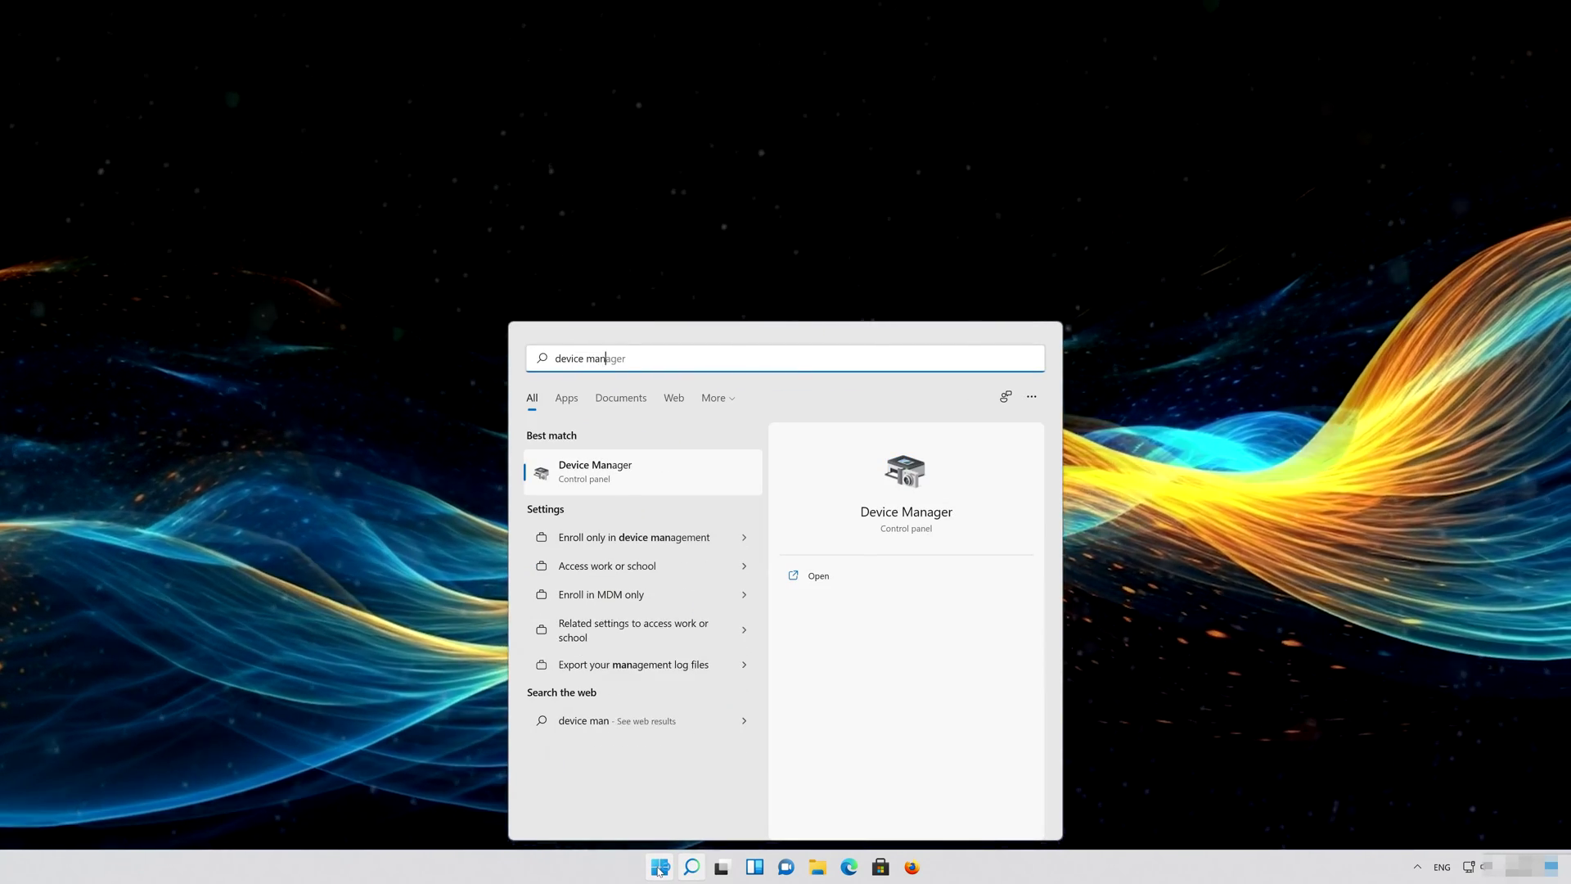
pyautogui.write('ager')
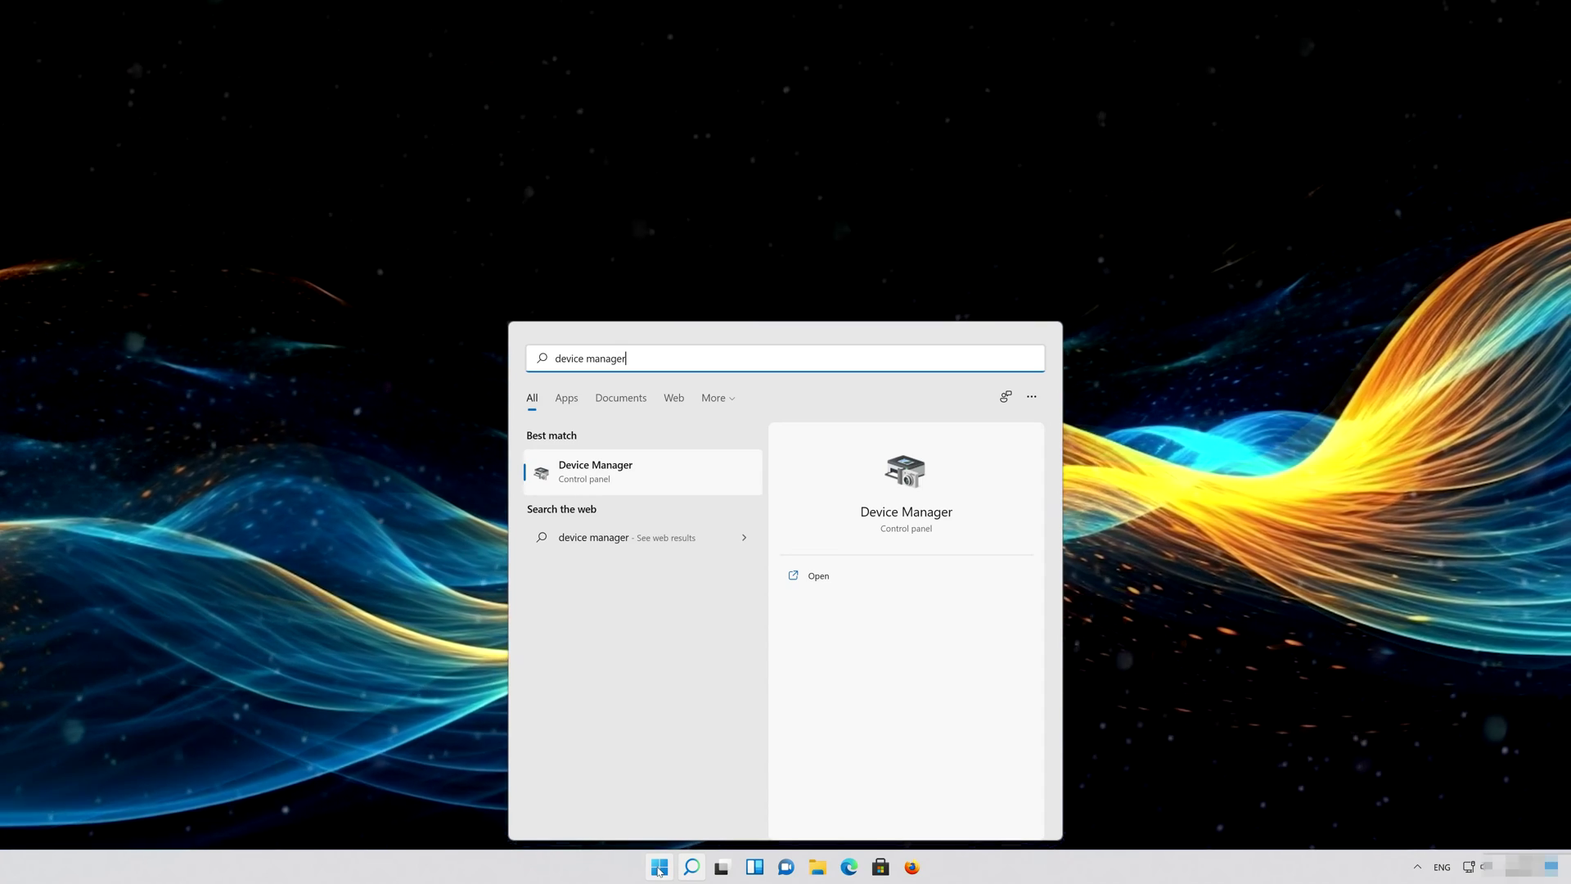
pyautogui.click(615, 482)
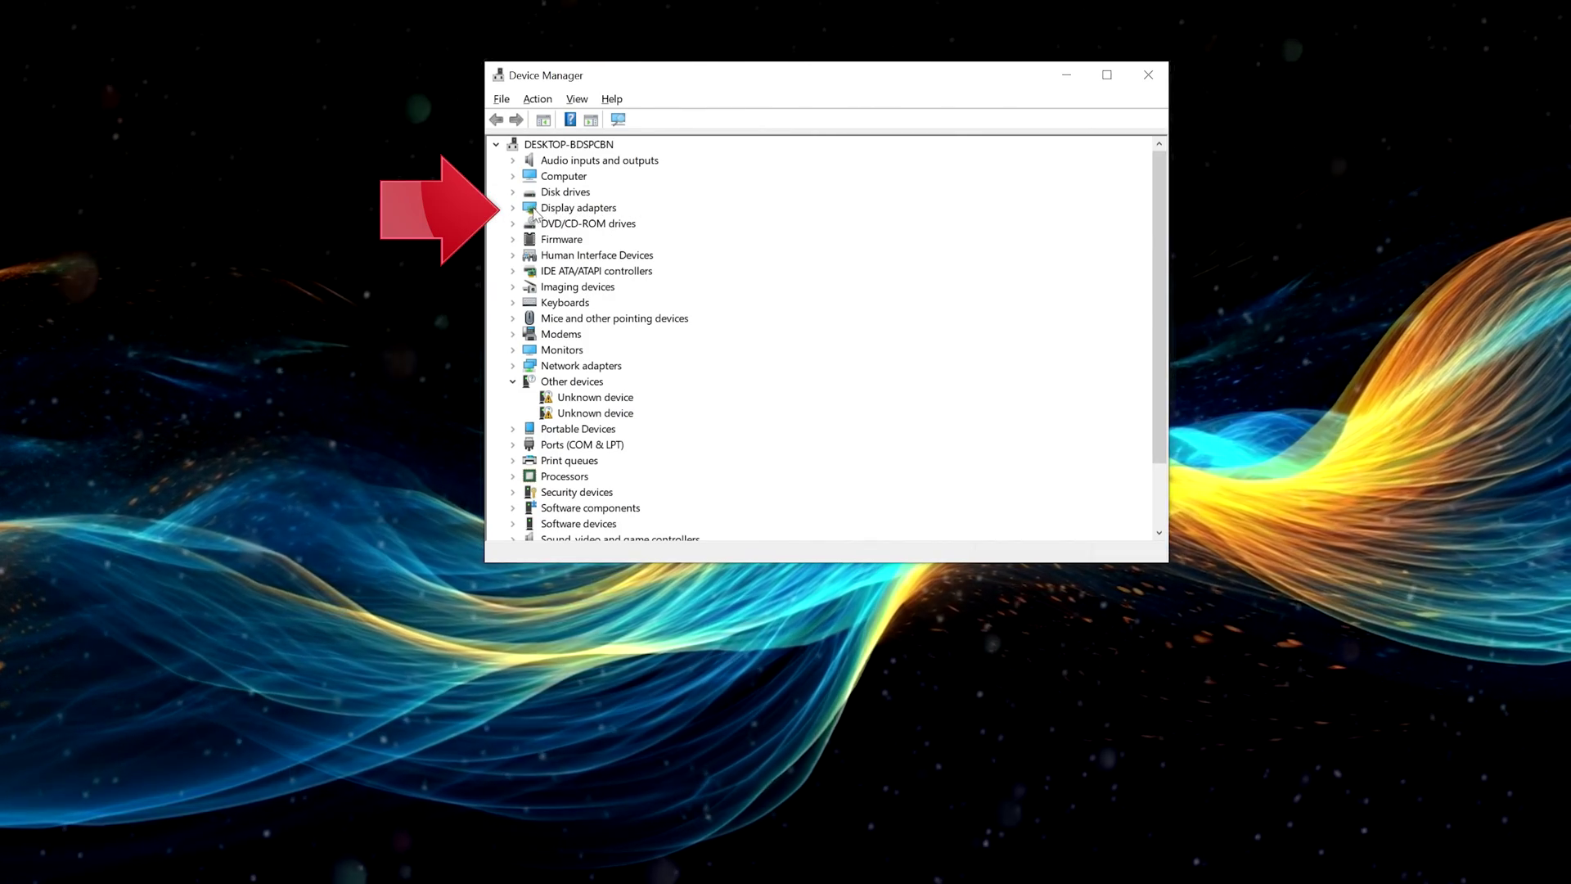
# - Open the Driver tab of the NVIDIA GeForce RTX 3080 Ti properties under Display adapters
pyautogui.click(513, 208)
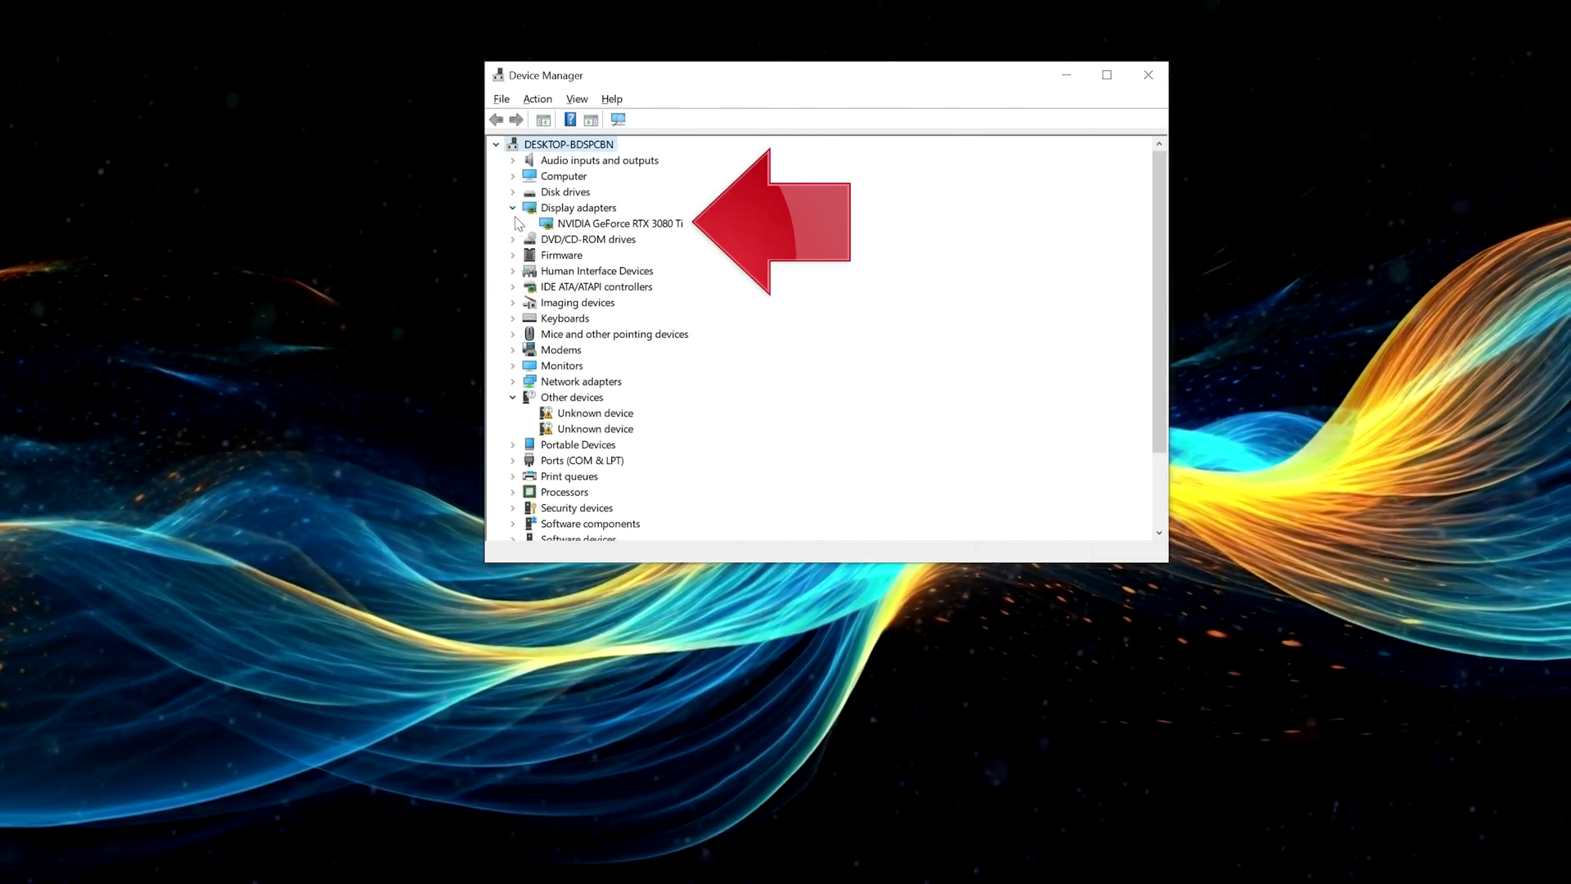
pyautogui.rightClick(657, 232)
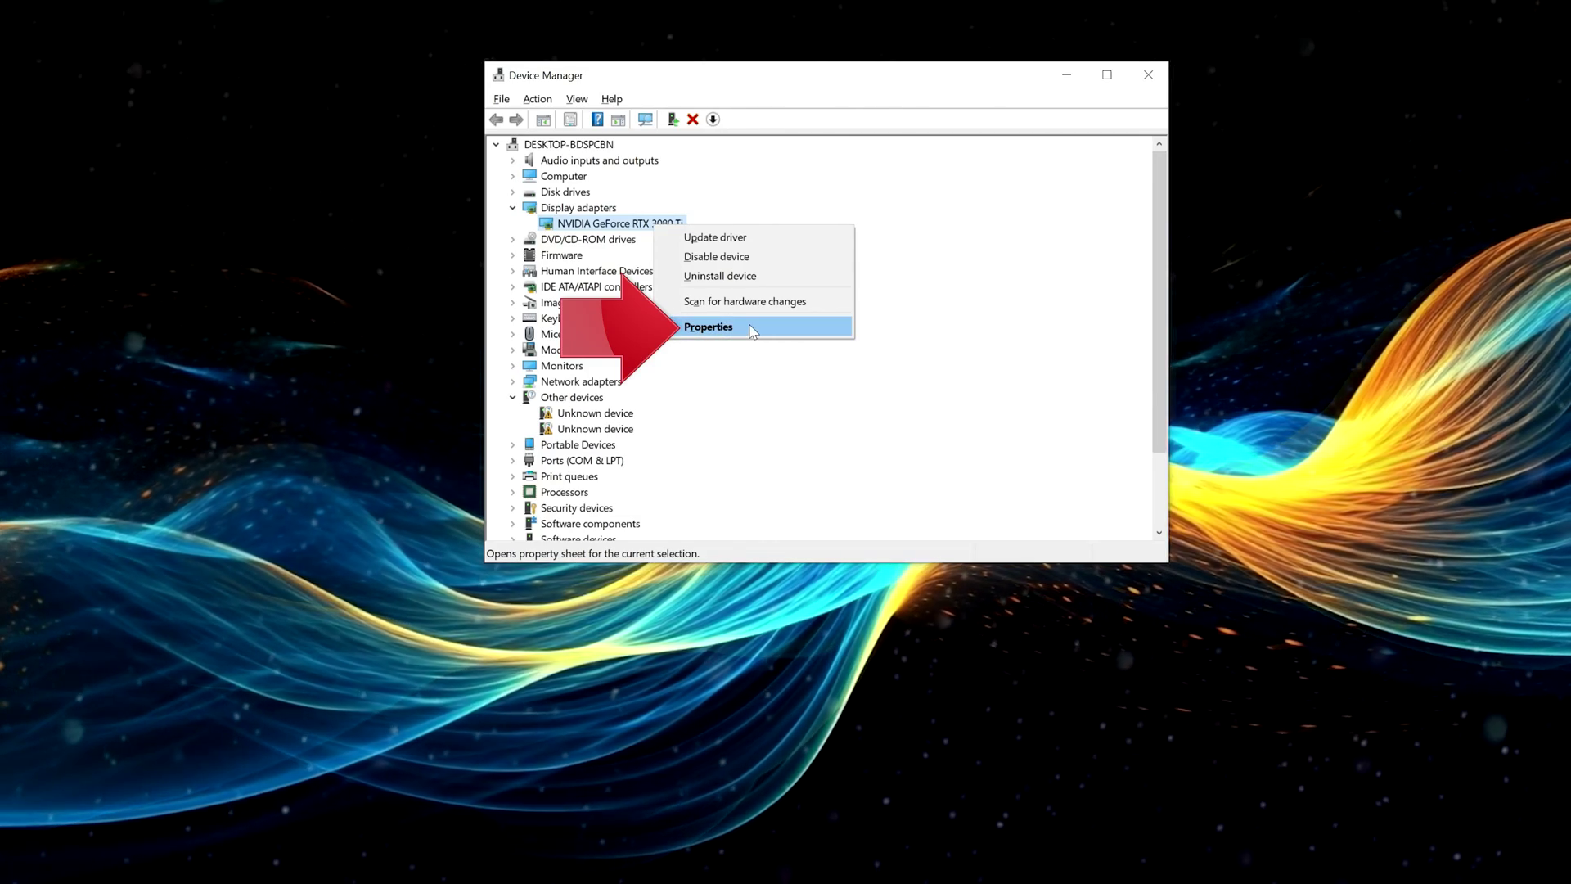
pyautogui.click(751, 329)
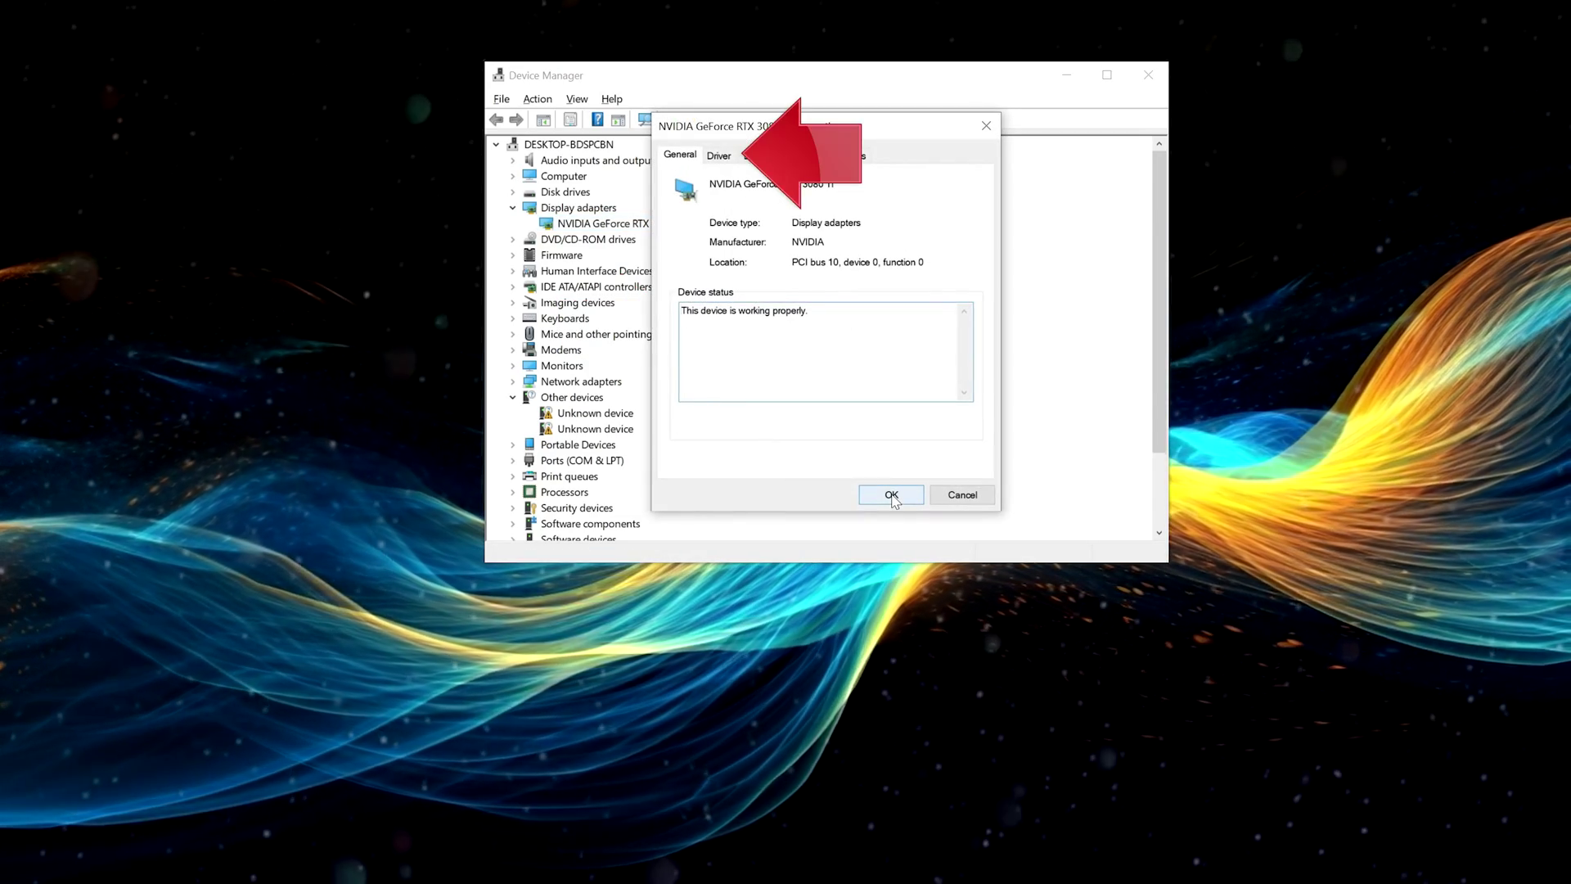
pyautogui.click(721, 157)
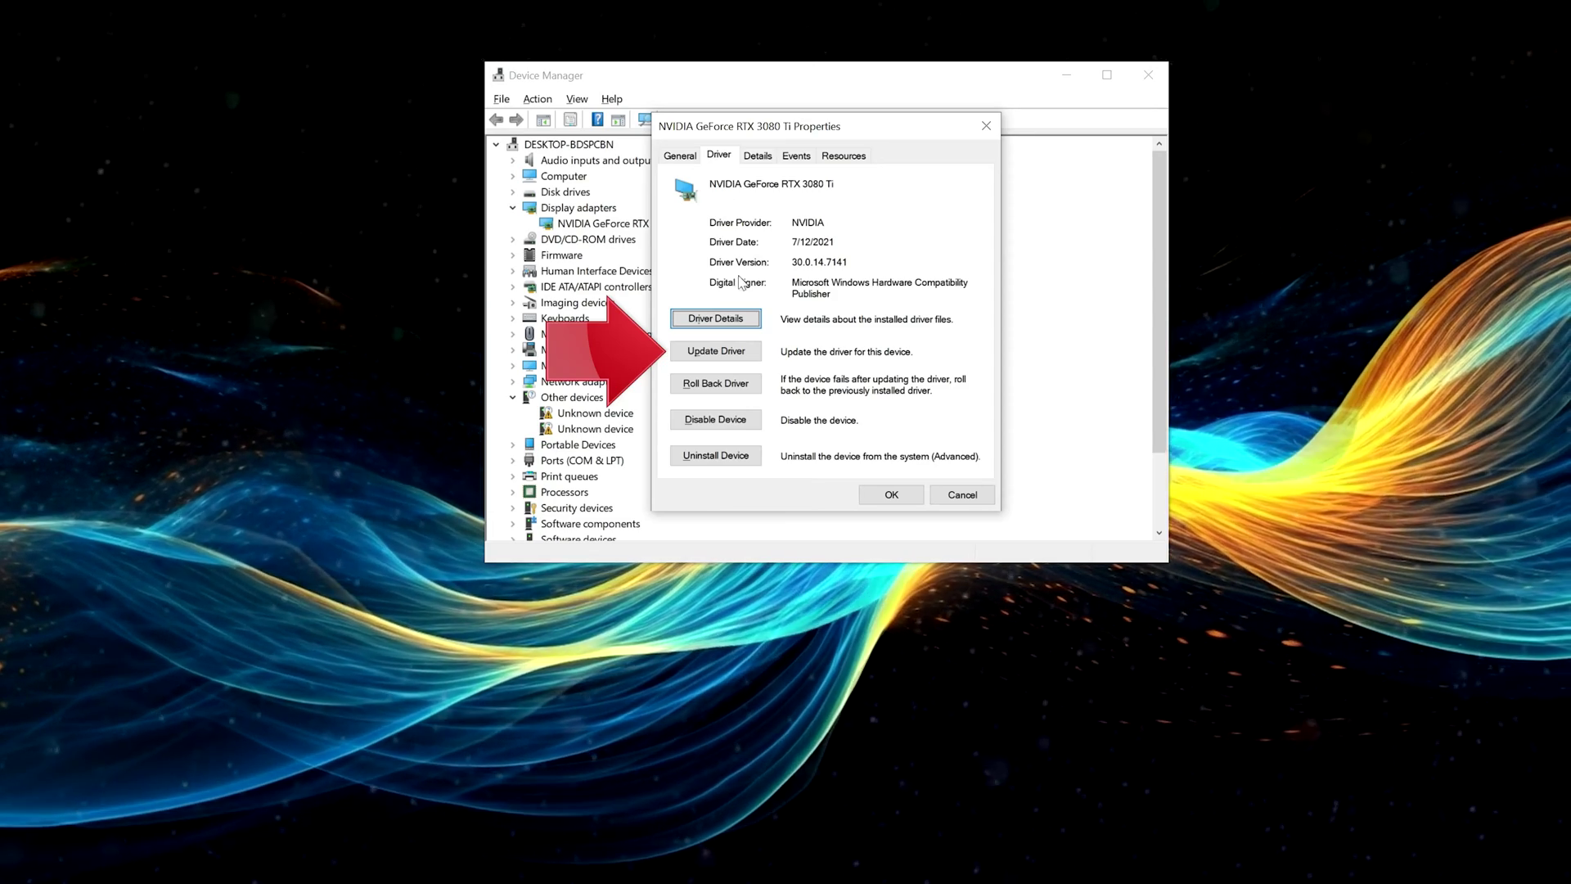
# - Search automatically for an updated driver, find the best one installed, and close everything
pyautogui.click(694, 352)
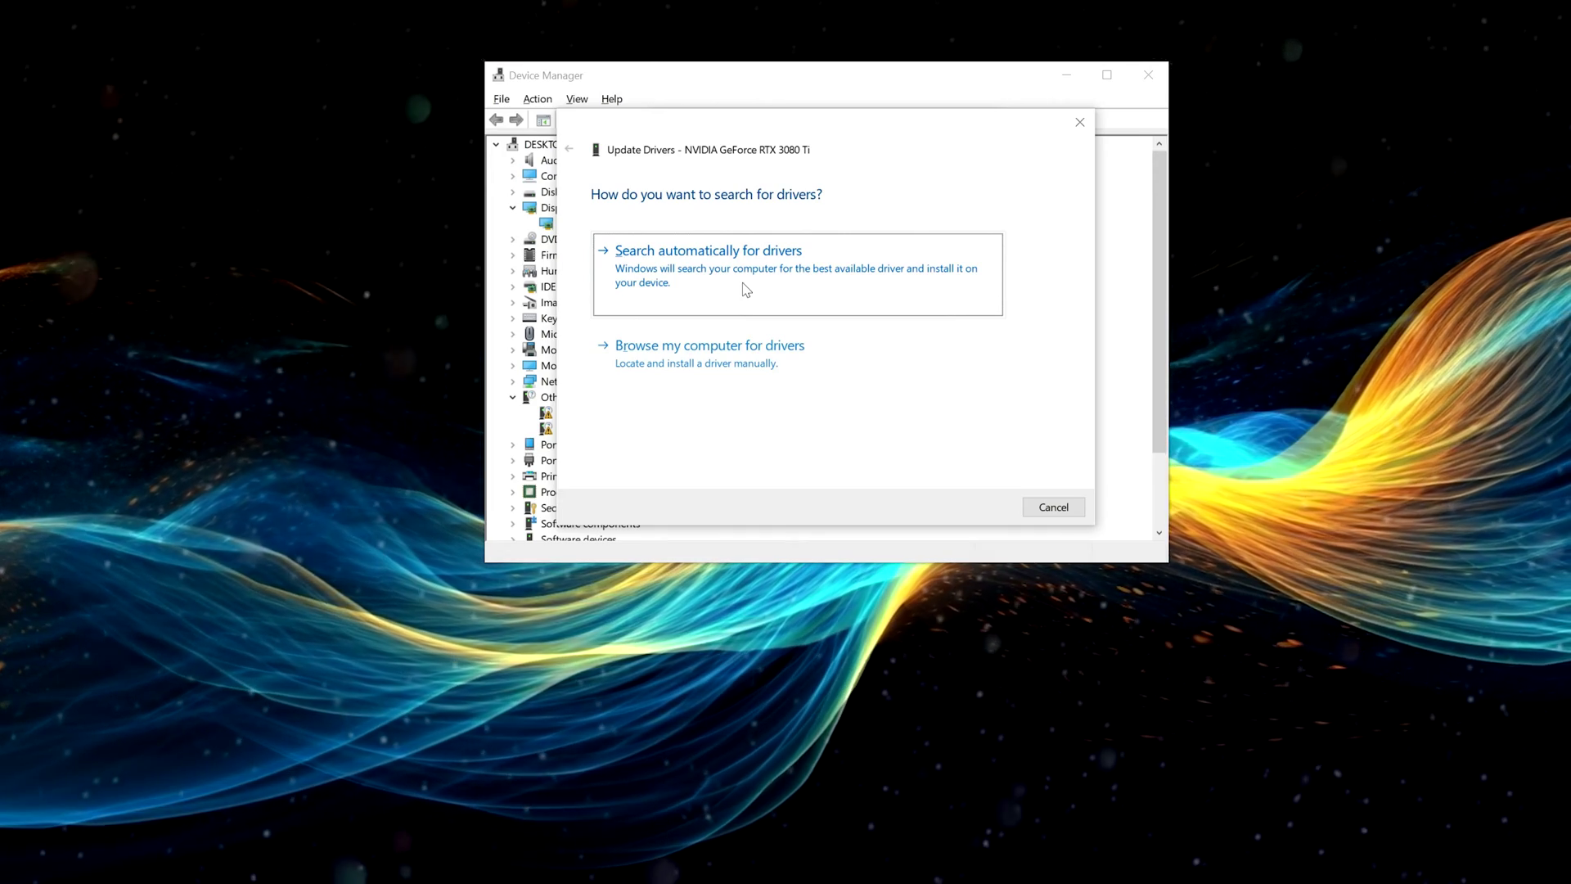
pyautogui.click(747, 289)
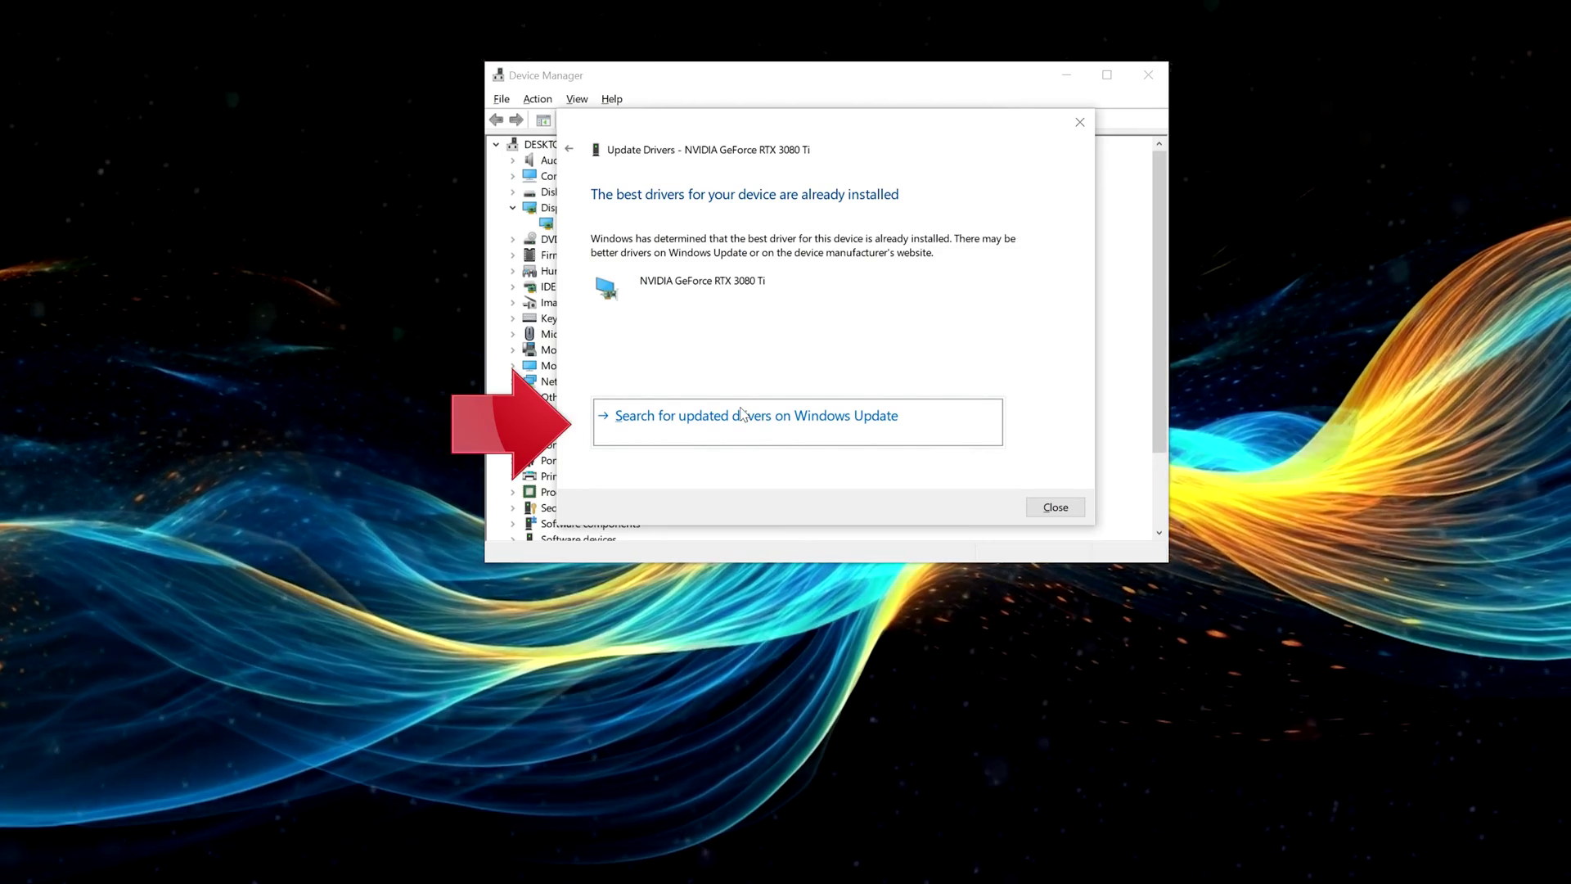
pyautogui.click(1040, 506)
pyautogui.press('Escape')
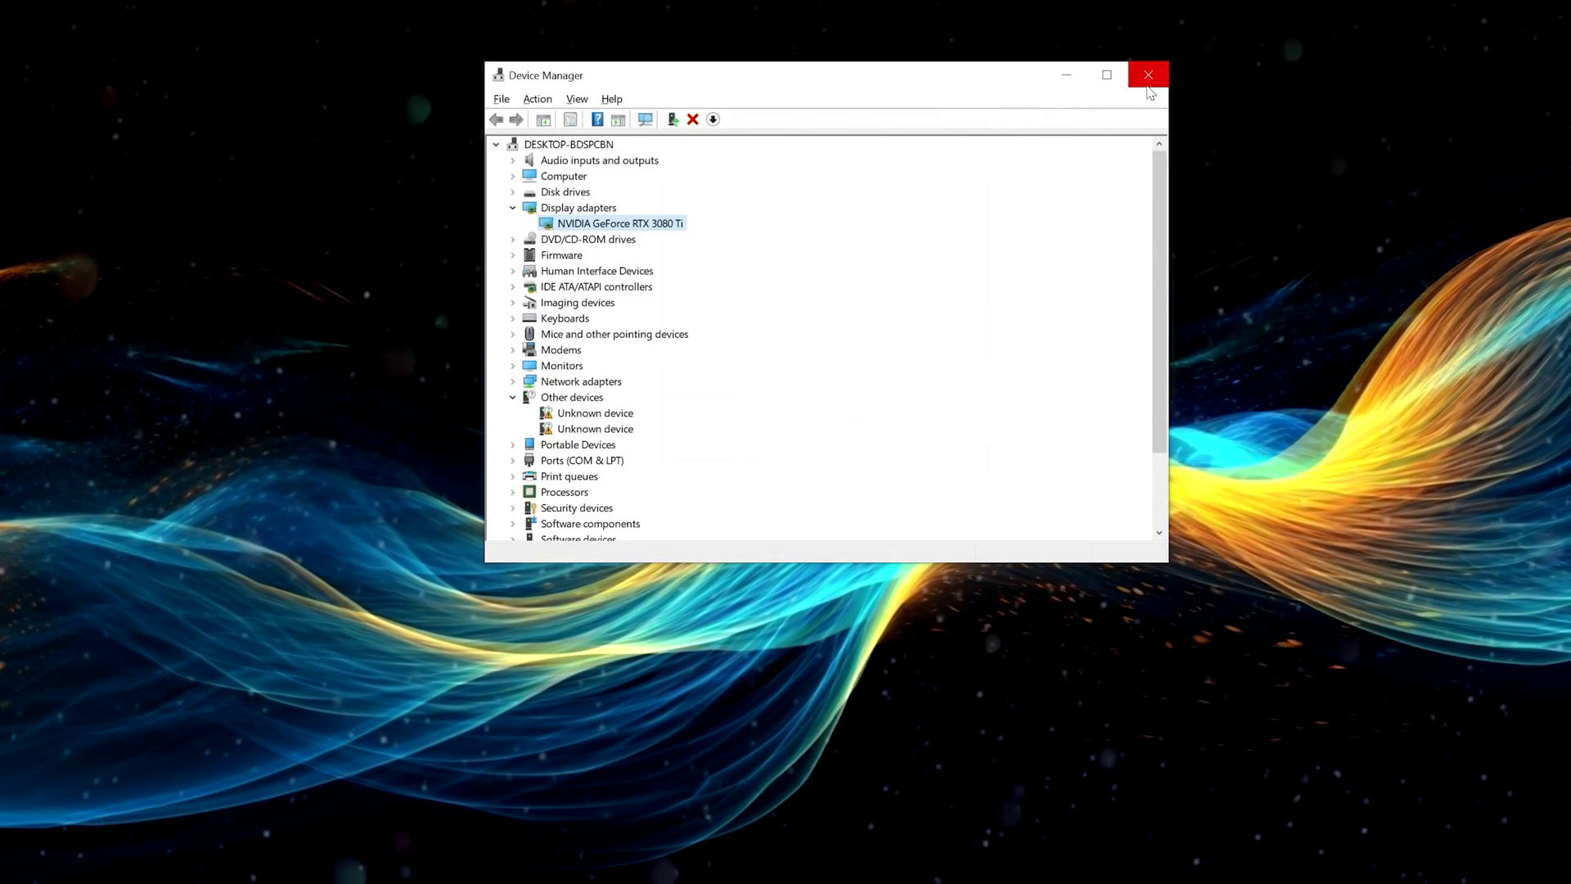
pyautogui.click(1148, 82)
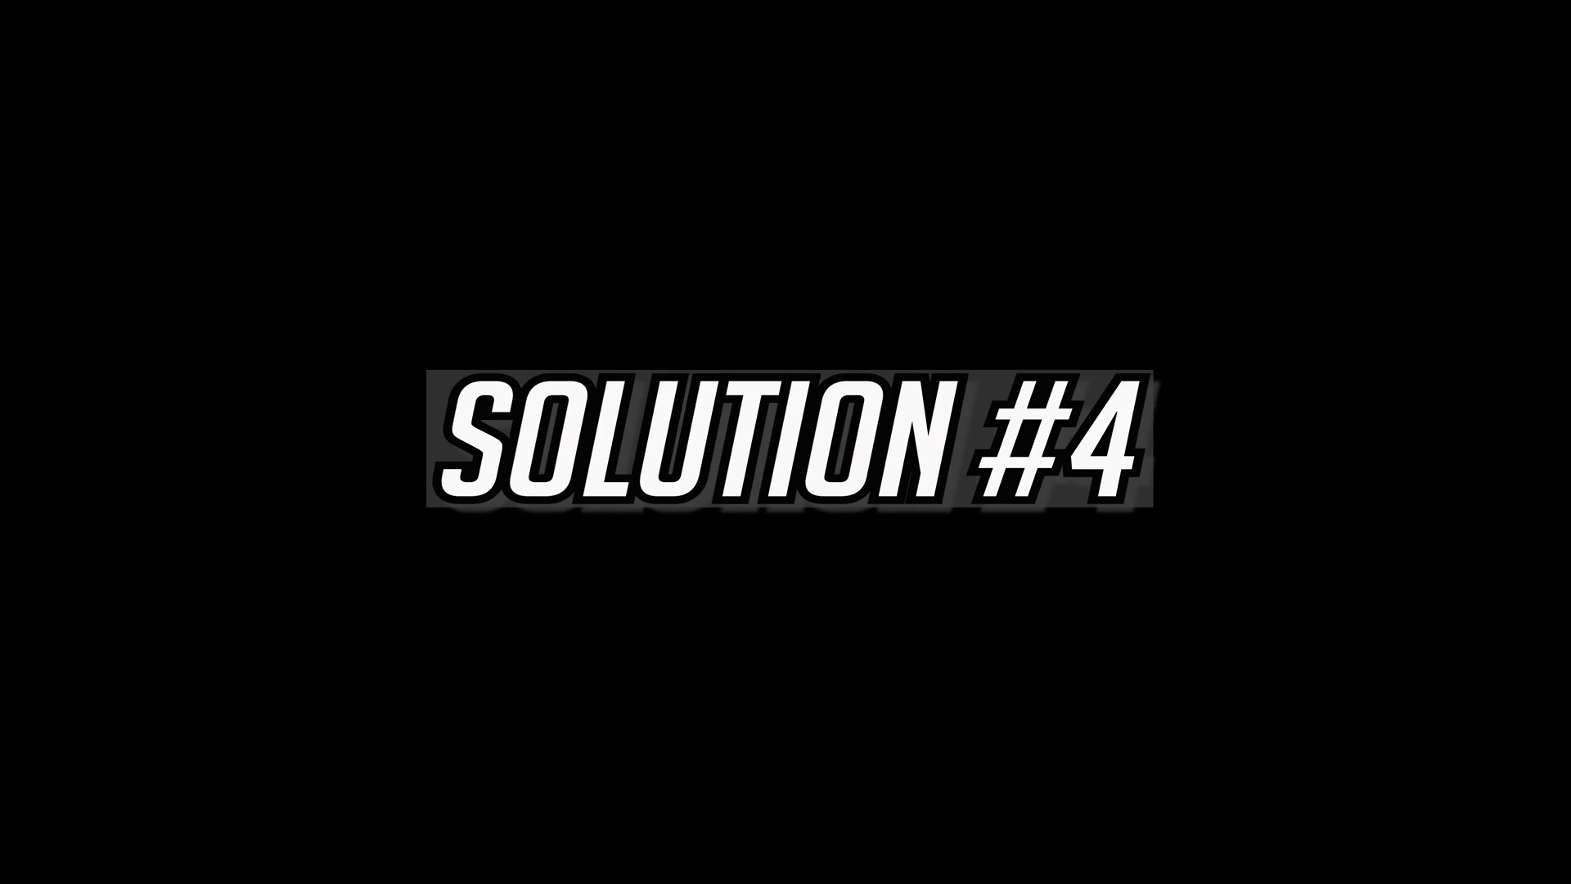
# - Reopen Device Manager by searching 'device manager' in Start
pyautogui.click(676, 861)
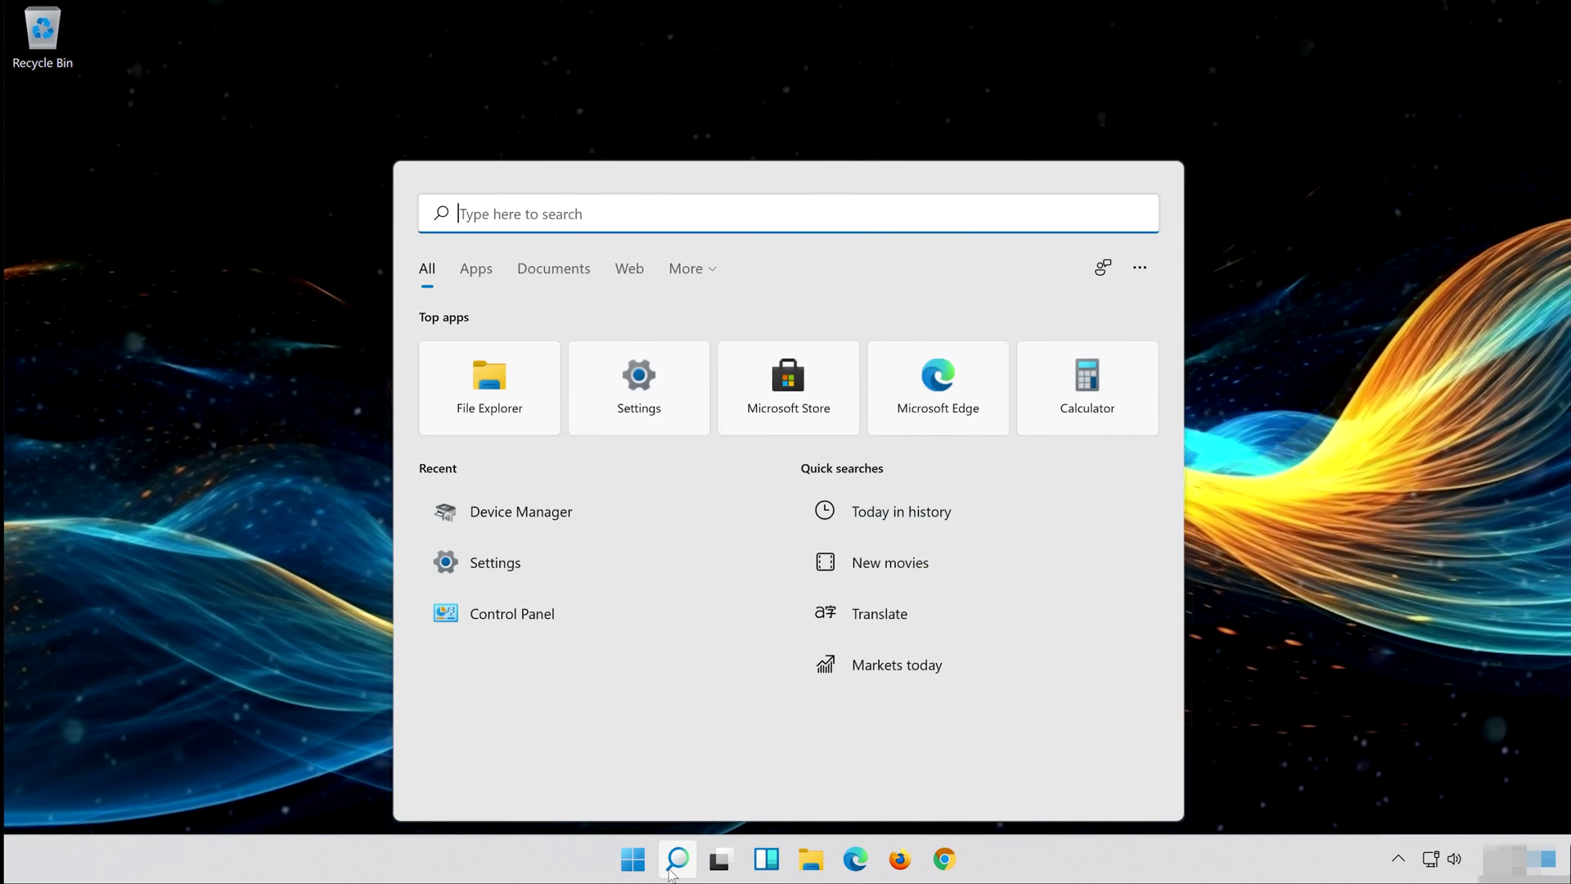
pyautogui.write('device ma')
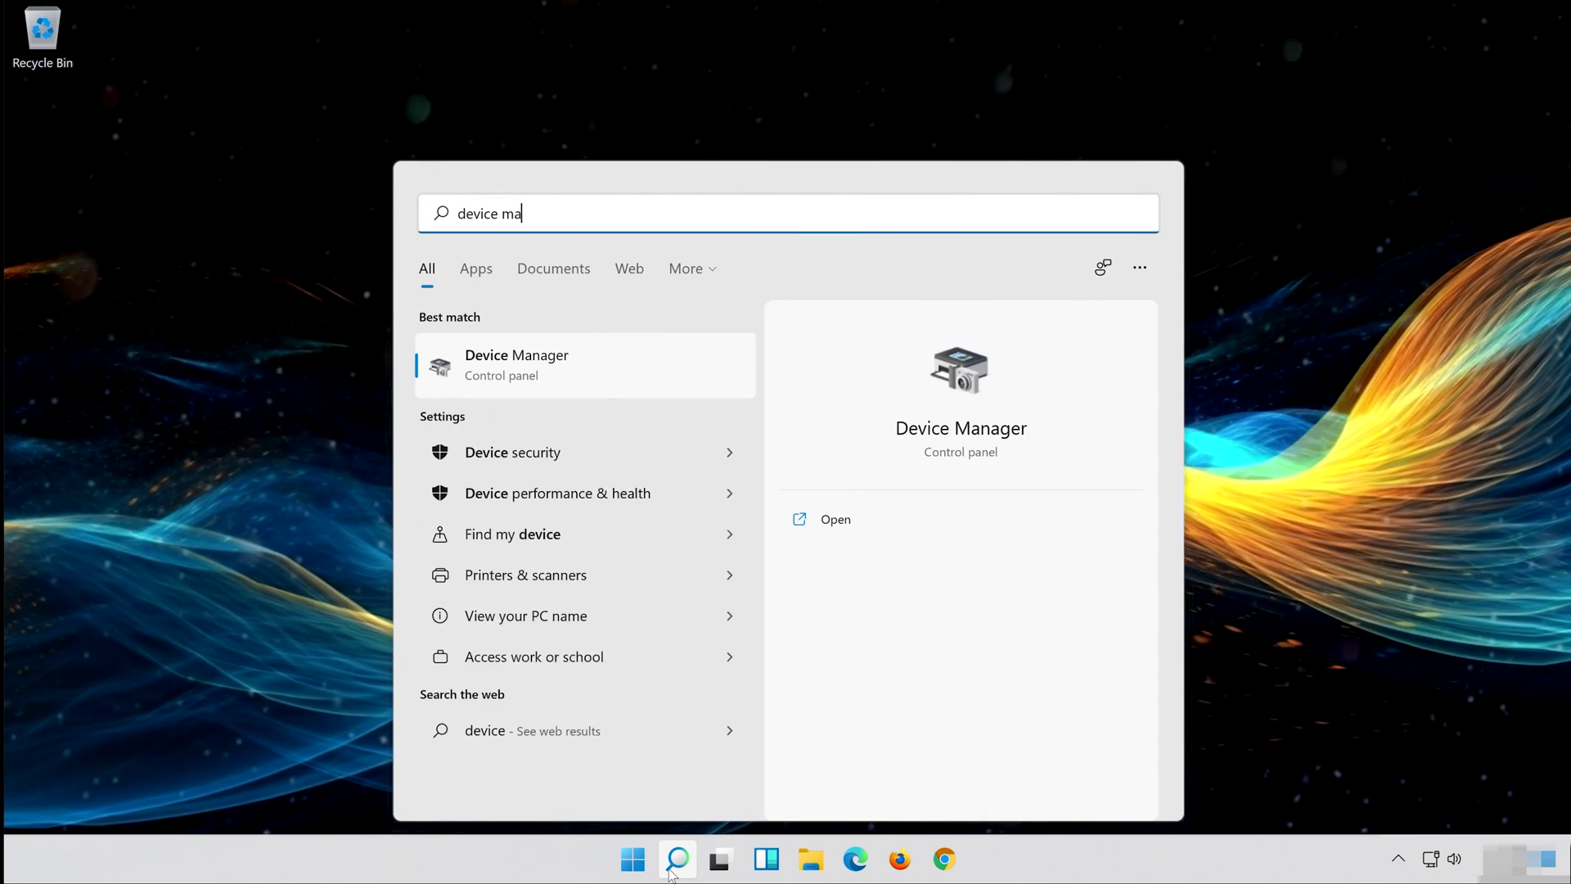
pyautogui.write('nager')
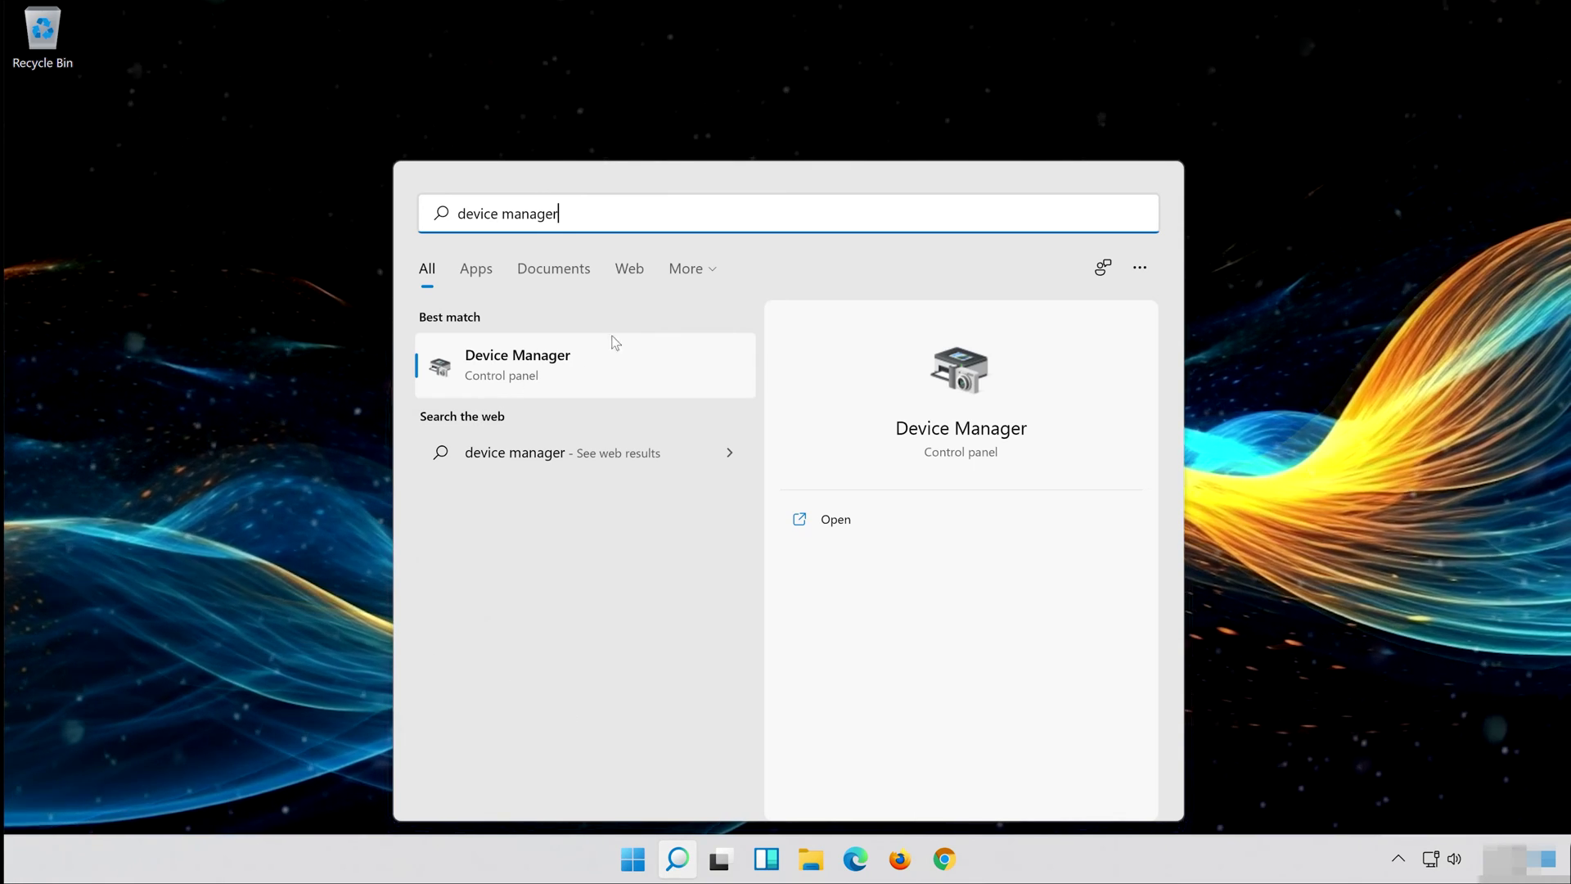
pyautogui.click(555, 376)
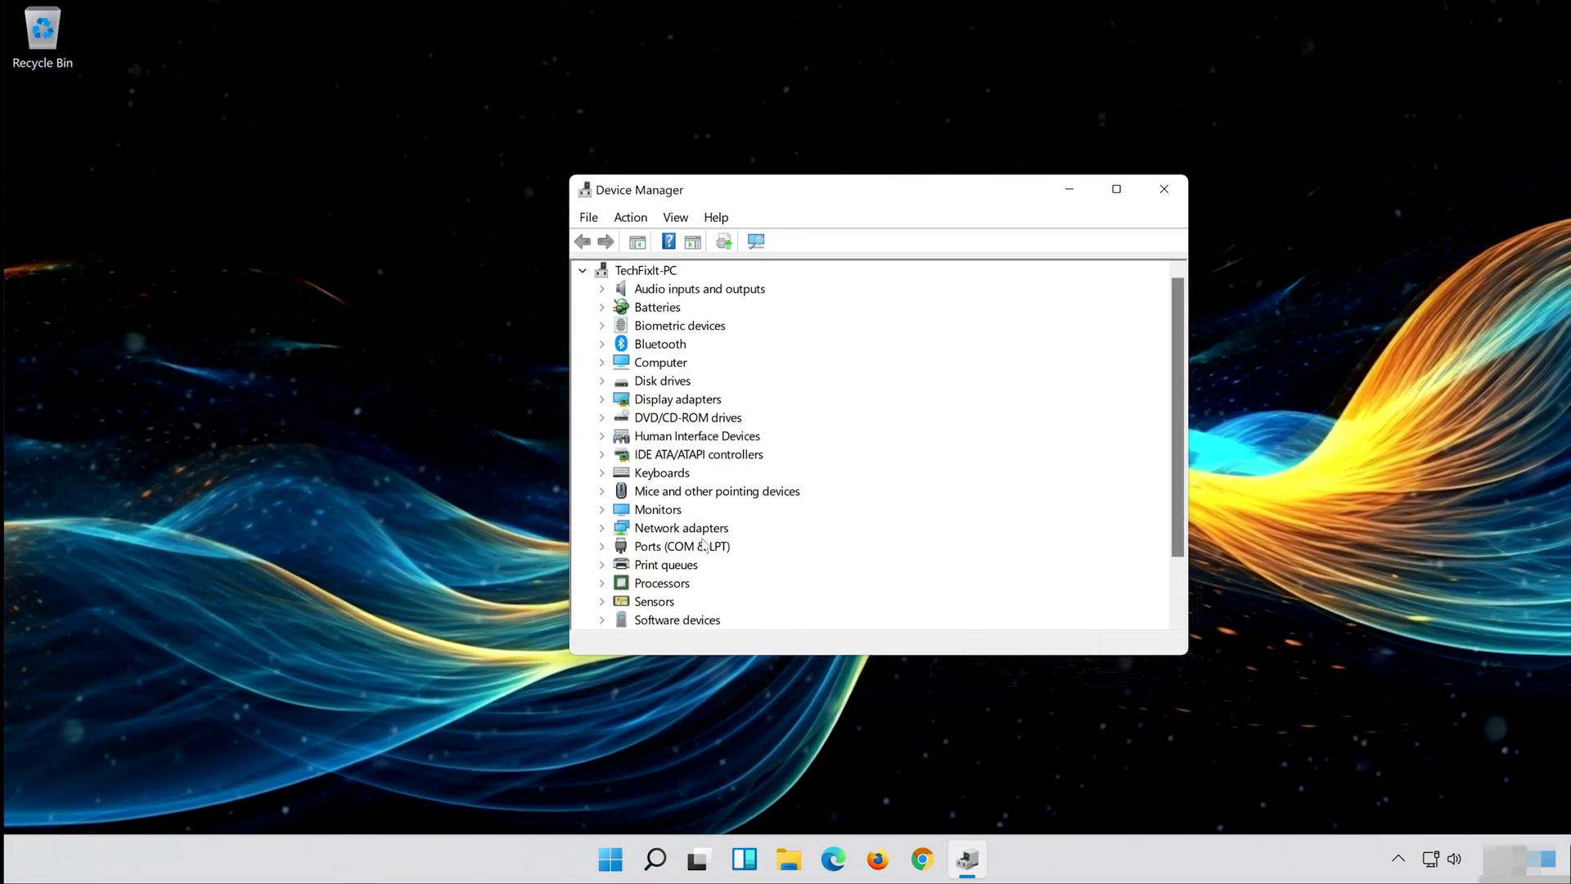
# - Open the properties of the Intel(R) 82574L Gigabit Network Connection under Network adapters
pyautogui.click(603, 529)
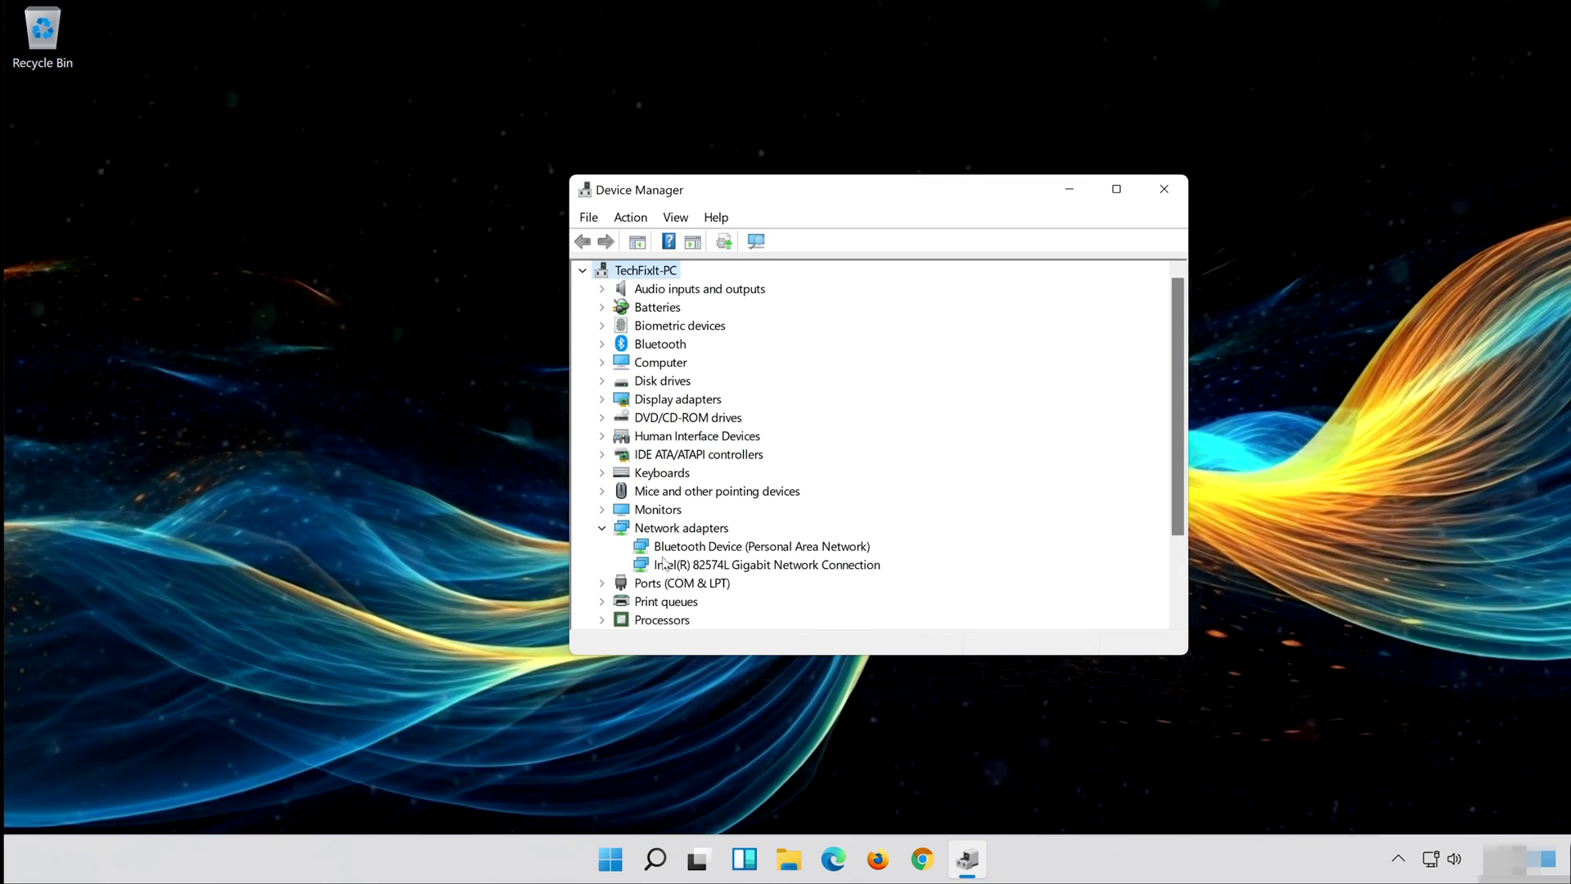
pyautogui.click(712, 566)
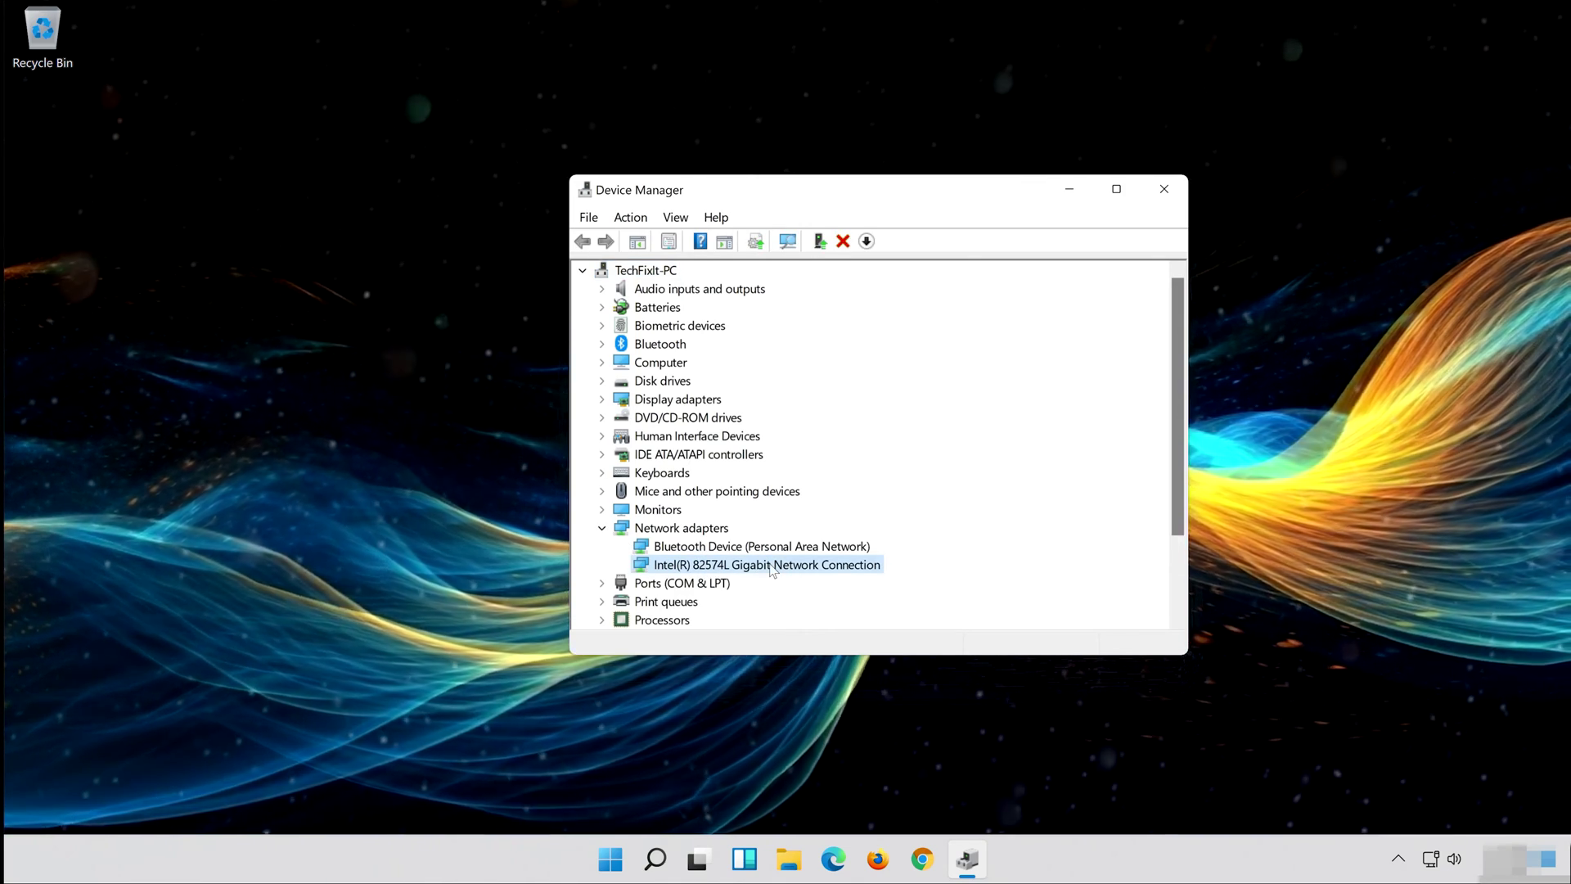
pyautogui.rightClick(773, 570)
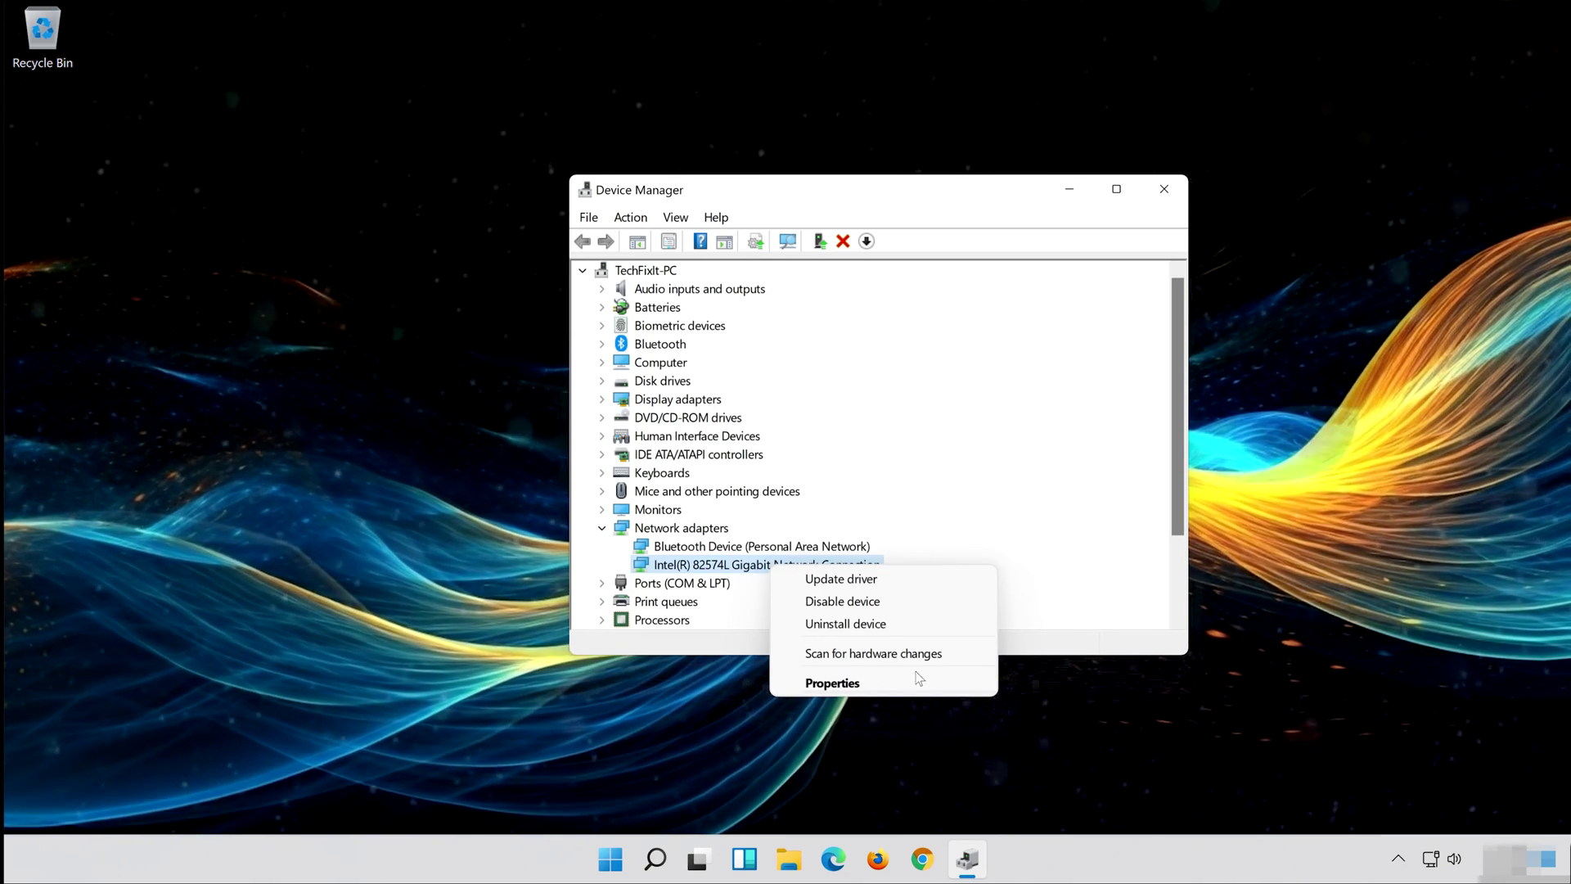
pyautogui.click(868, 686)
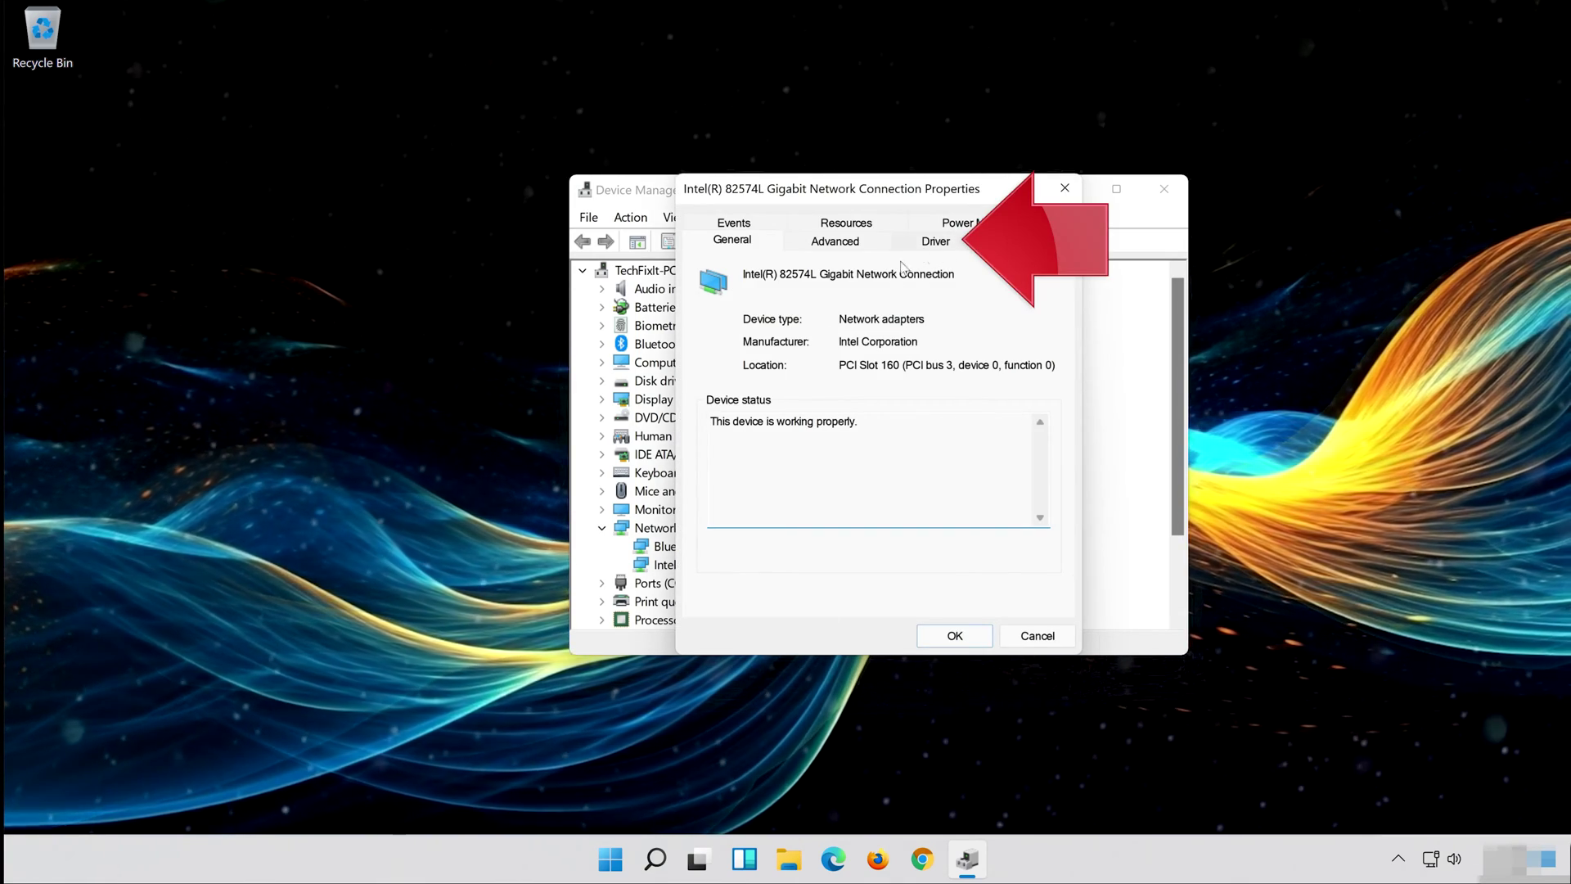
# - Uninstall the Intel 82574L adapter from its Driver tab, confirm, and close Device Manager
pyautogui.click(945, 245)
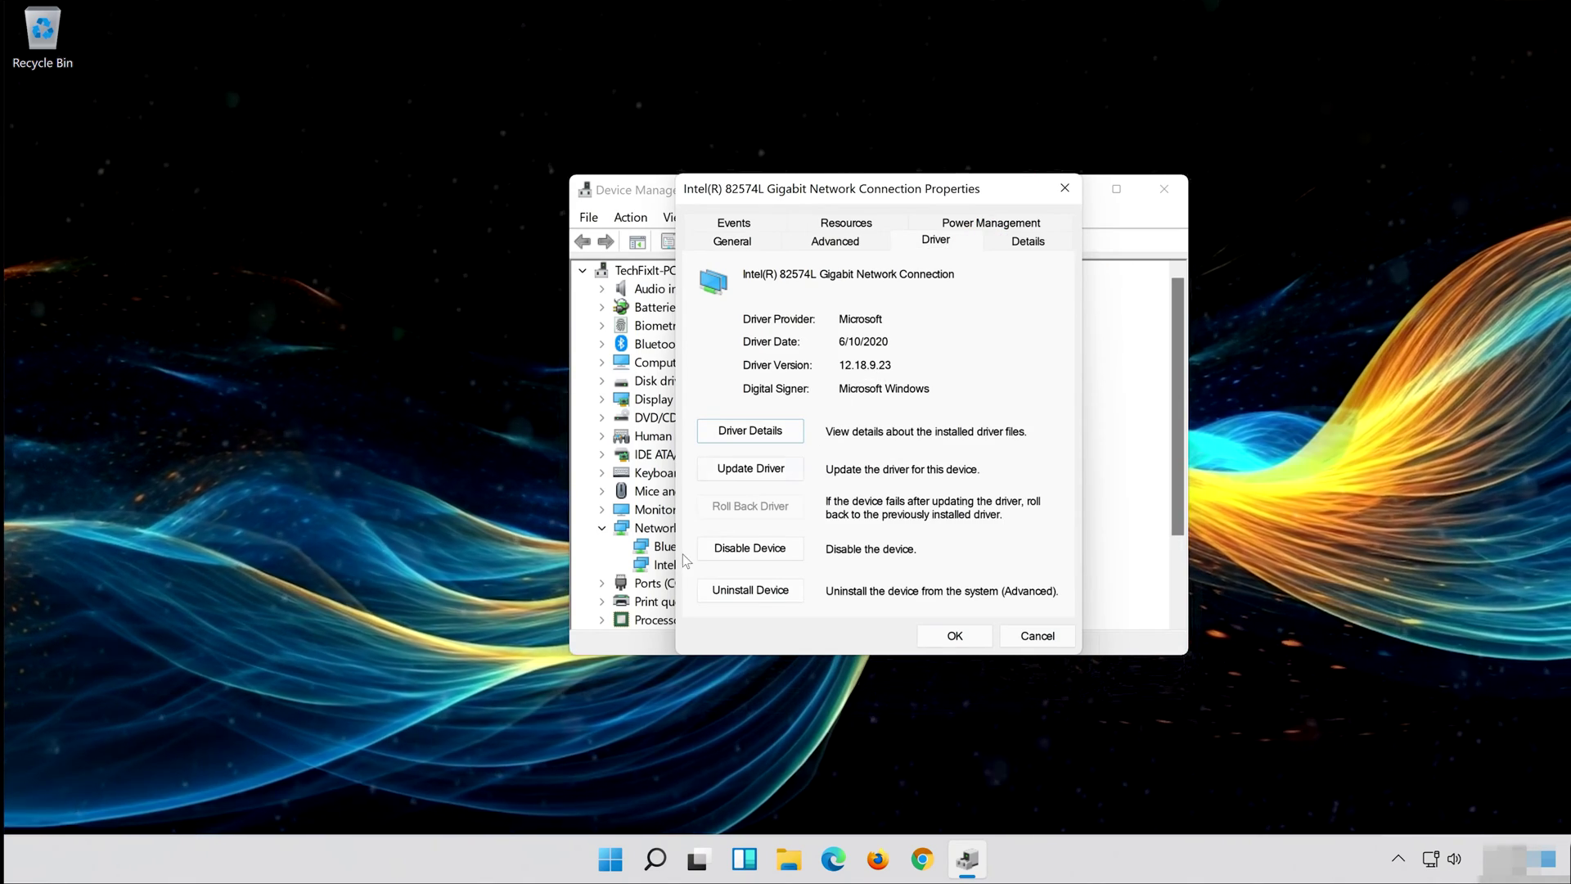
pyautogui.click(761, 594)
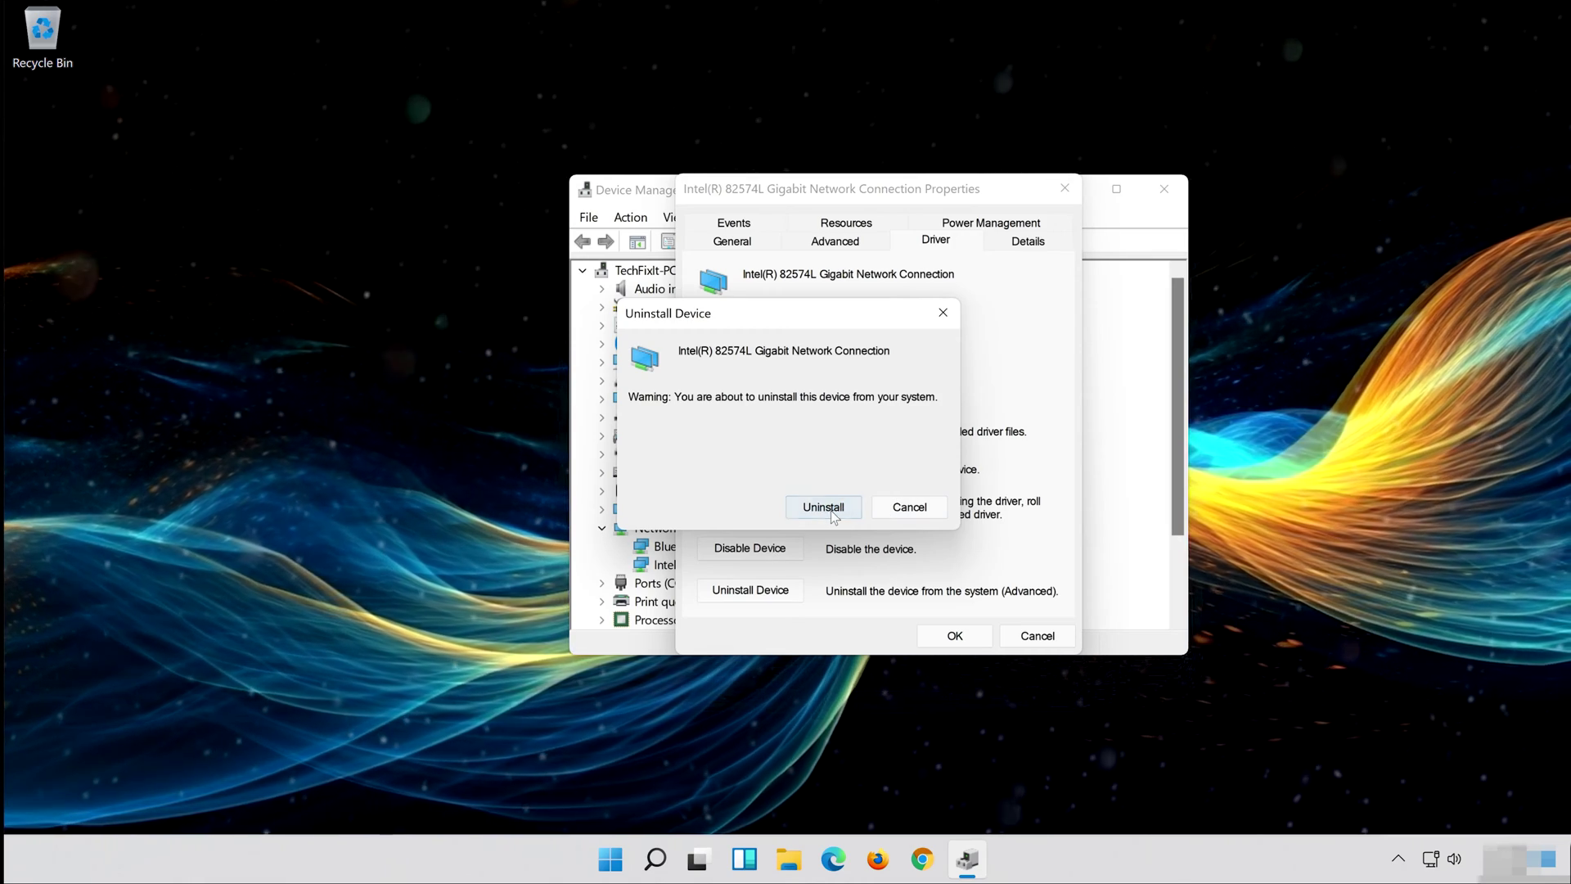
pyautogui.click(823, 507)
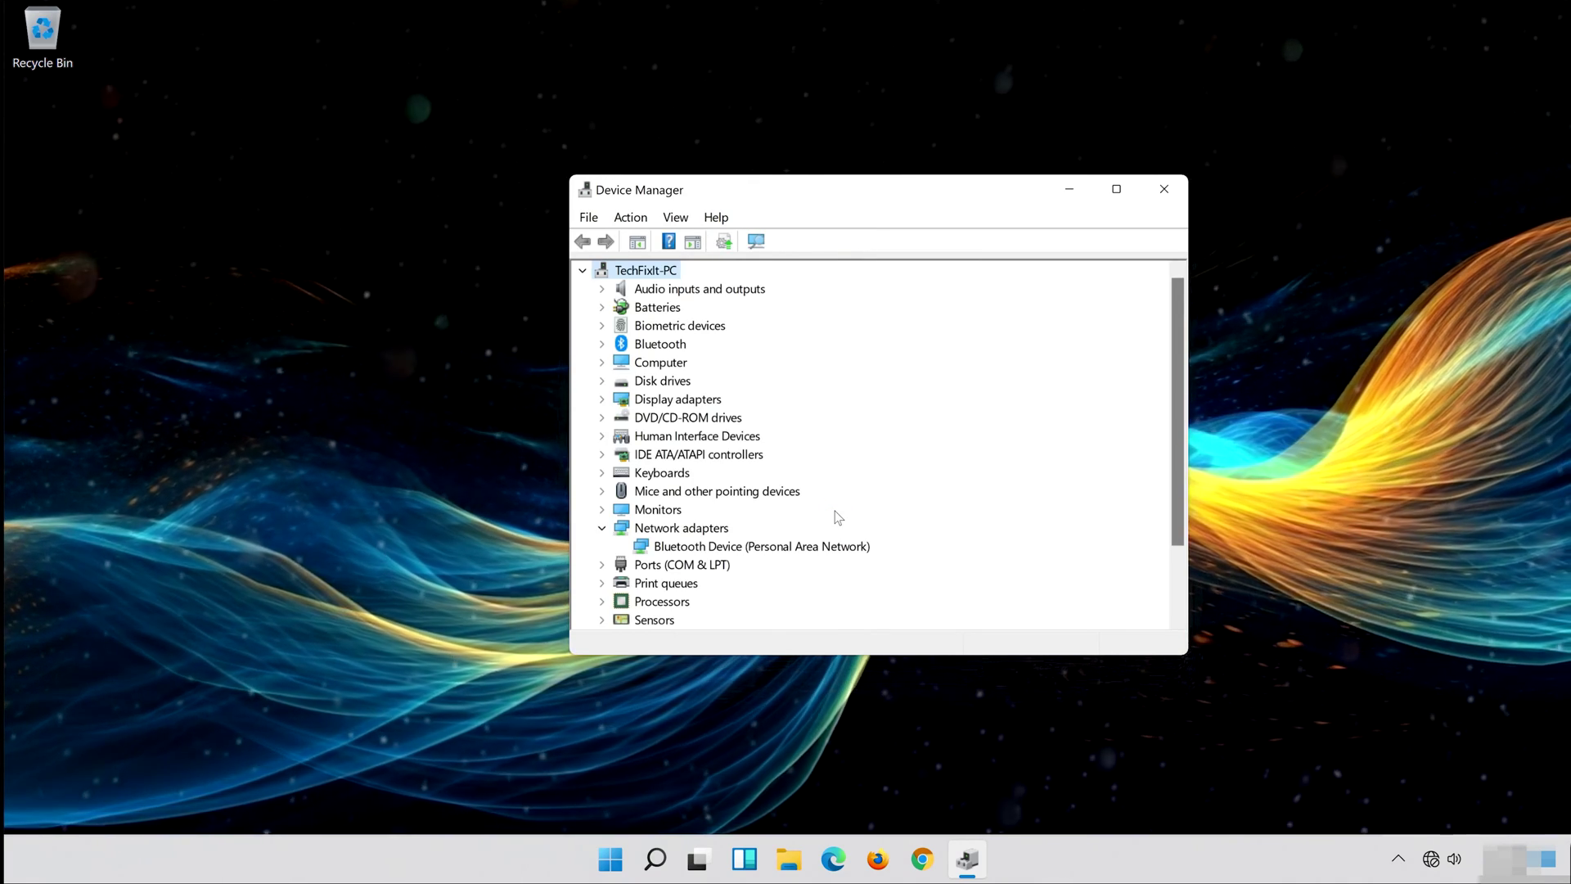
pyautogui.click(1176, 189)
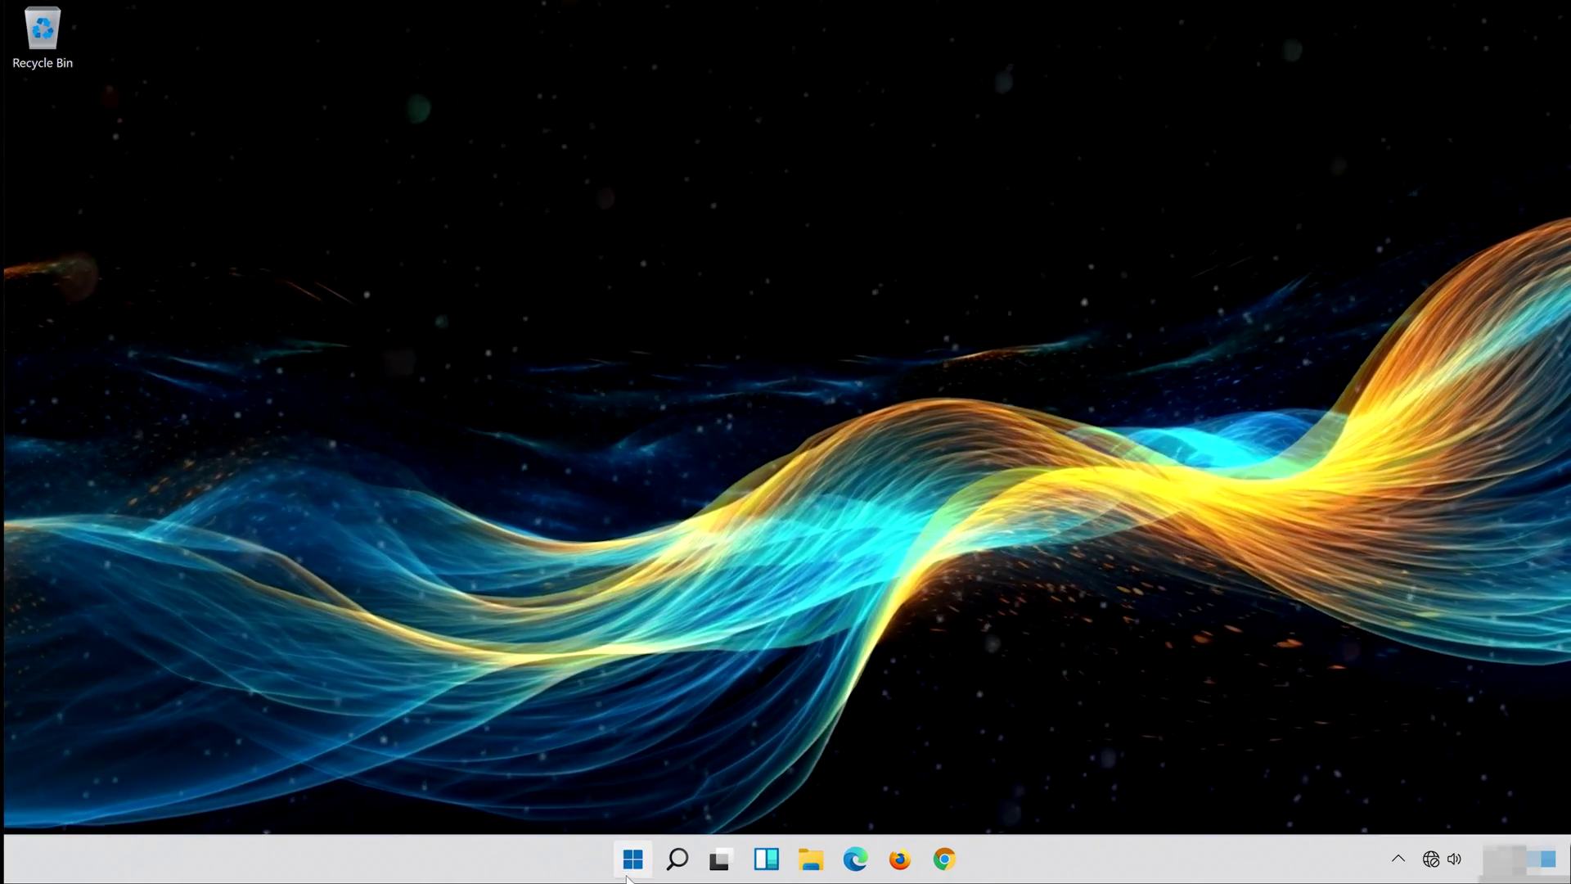
# - Restart the computer from the Start menu's power options
pyautogui.click(634, 863)
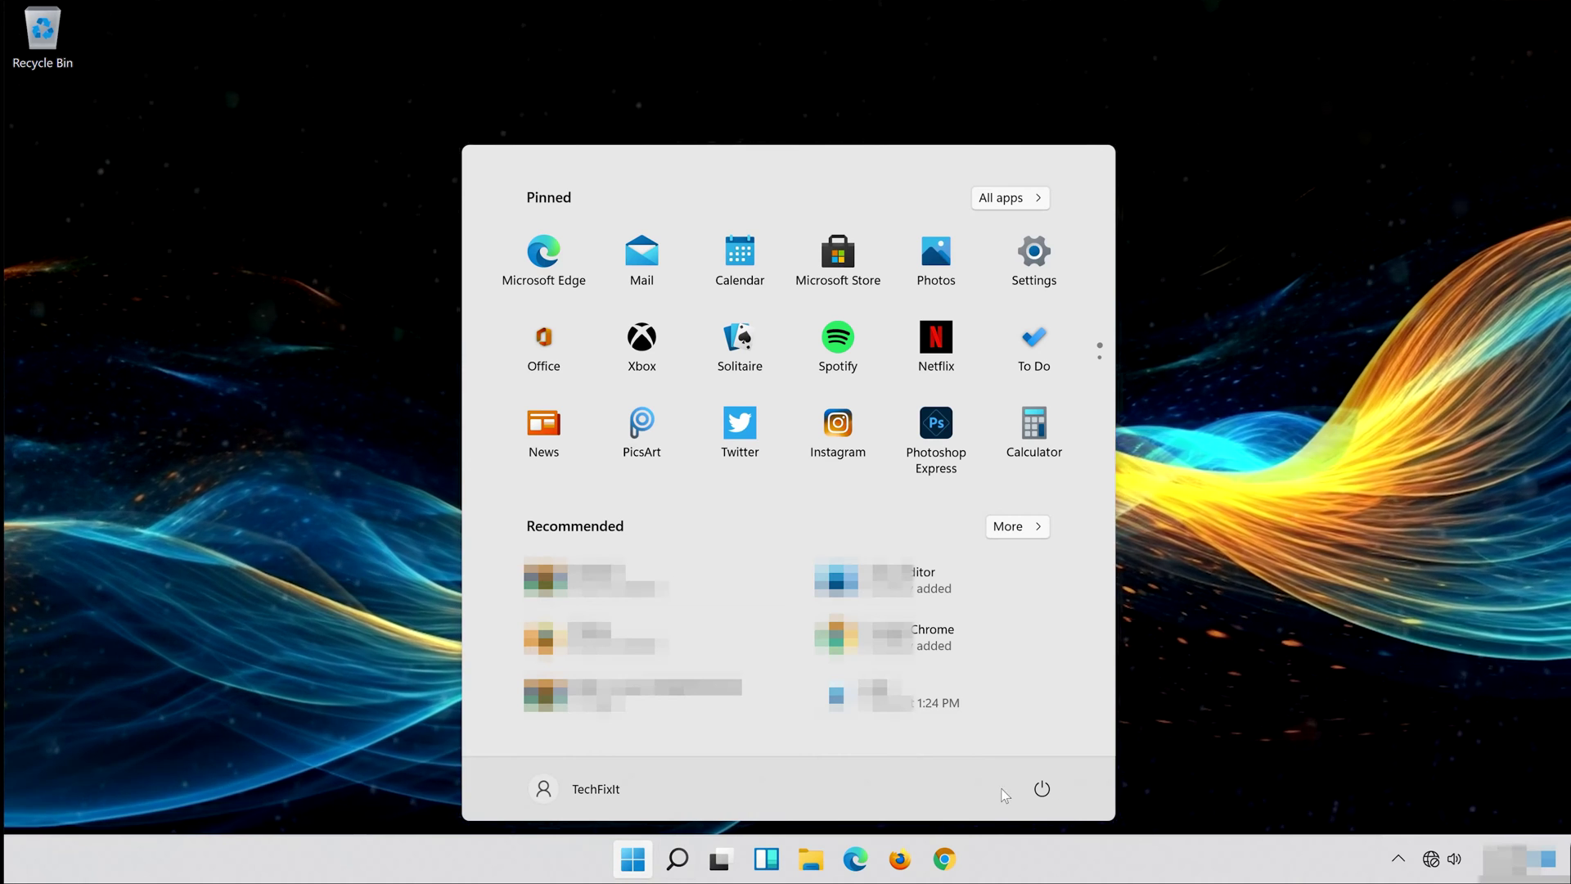
pyautogui.click(1043, 789)
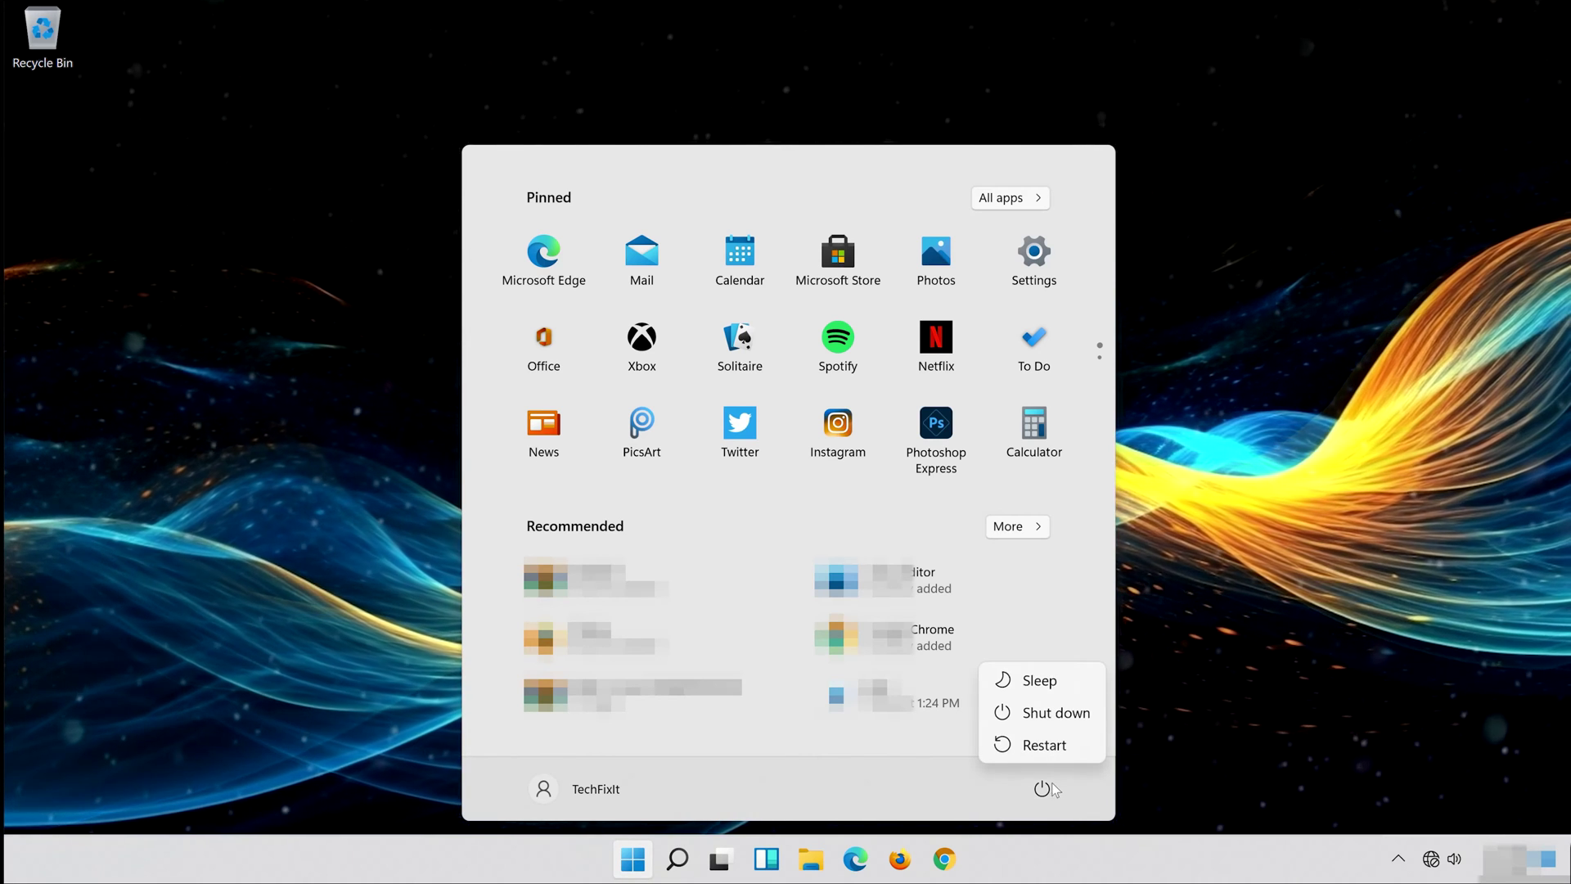
pyautogui.click(1051, 746)
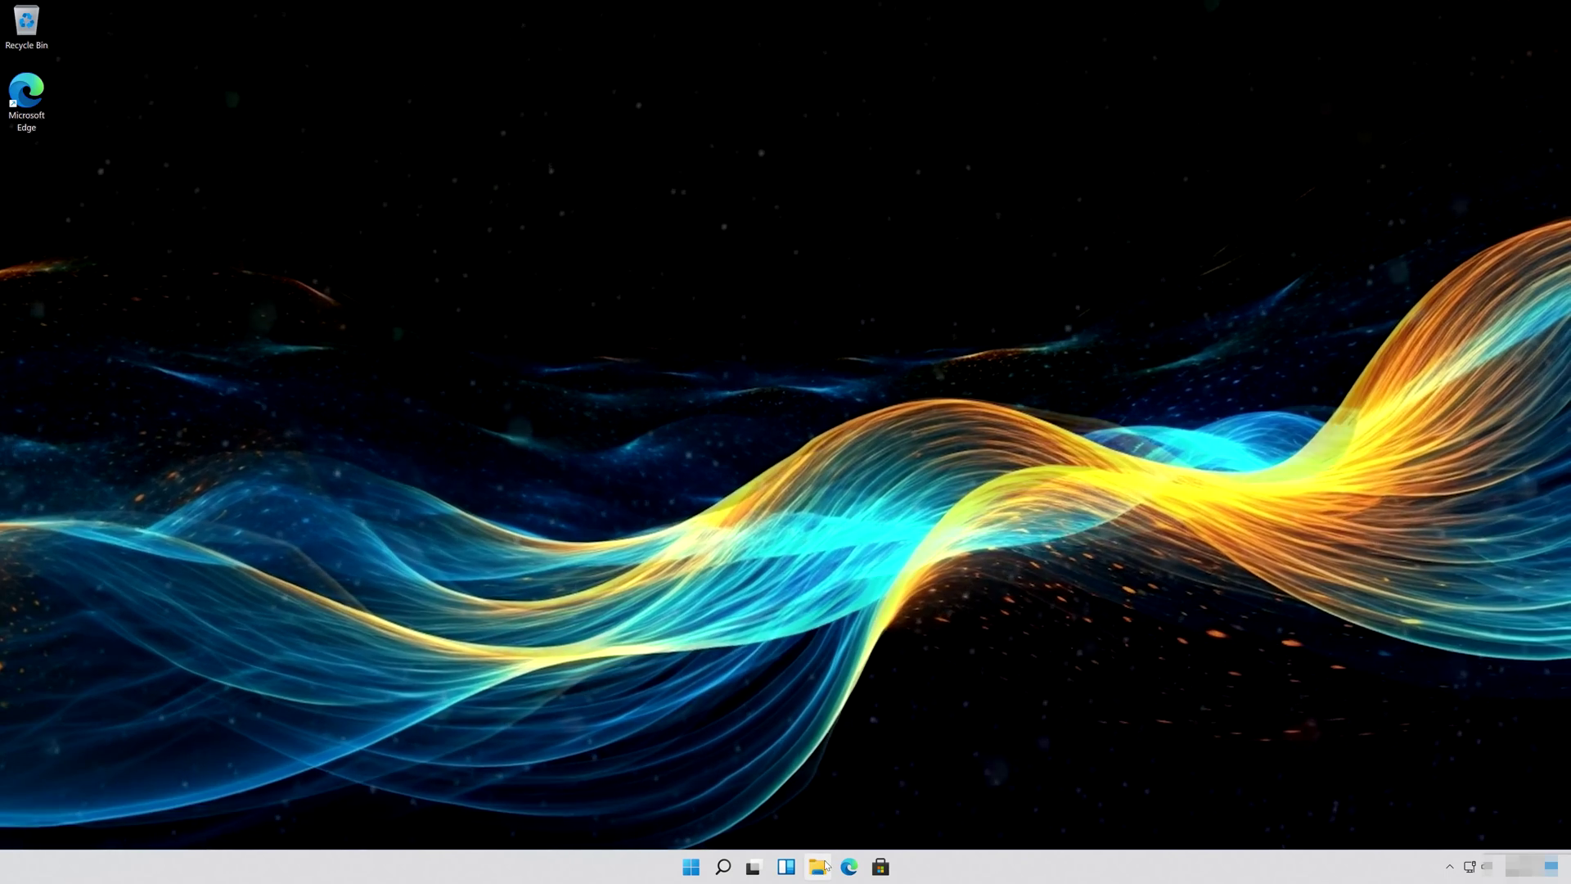
# - In File Explorer's This PC view, bring up the context menu for Samsung USB (E:)
pyautogui.click(819, 866)
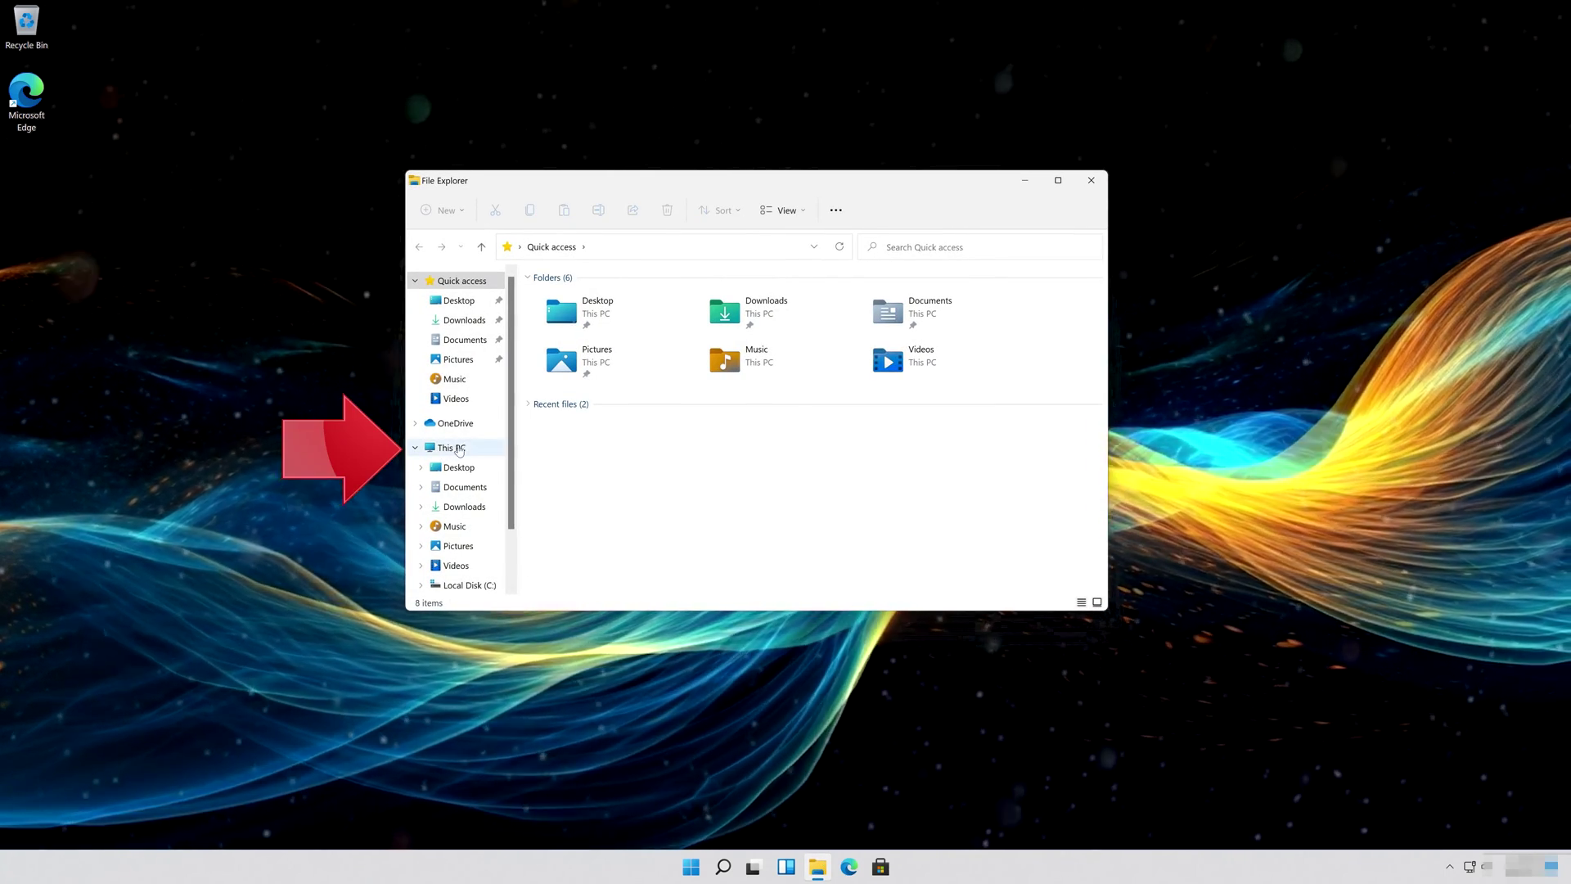
pyautogui.click(460, 448)
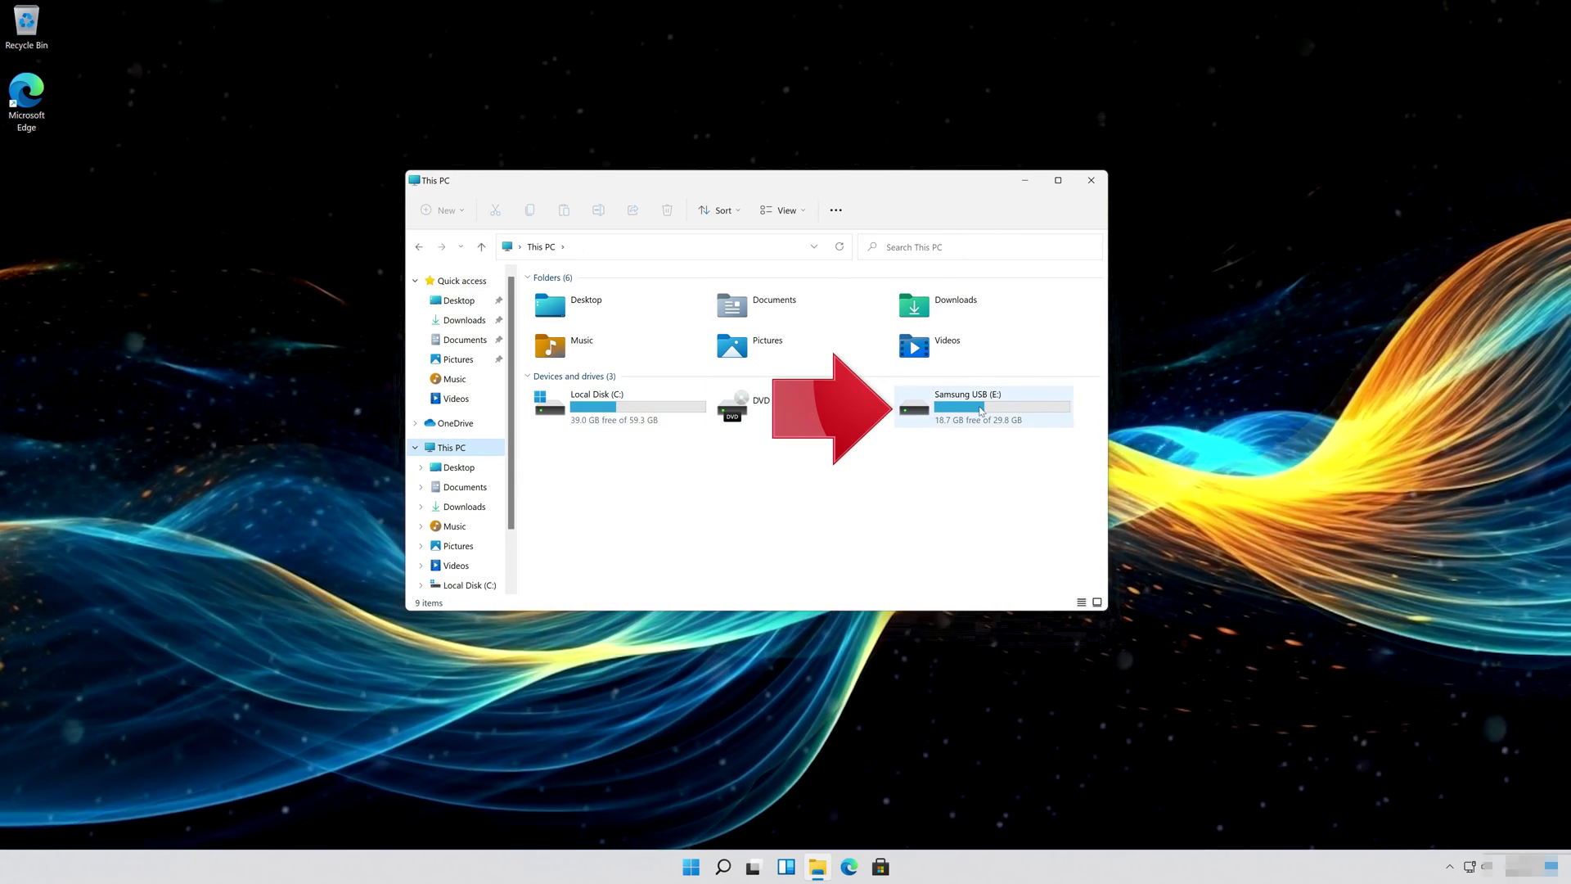
pyautogui.moveTo(1015, 411)
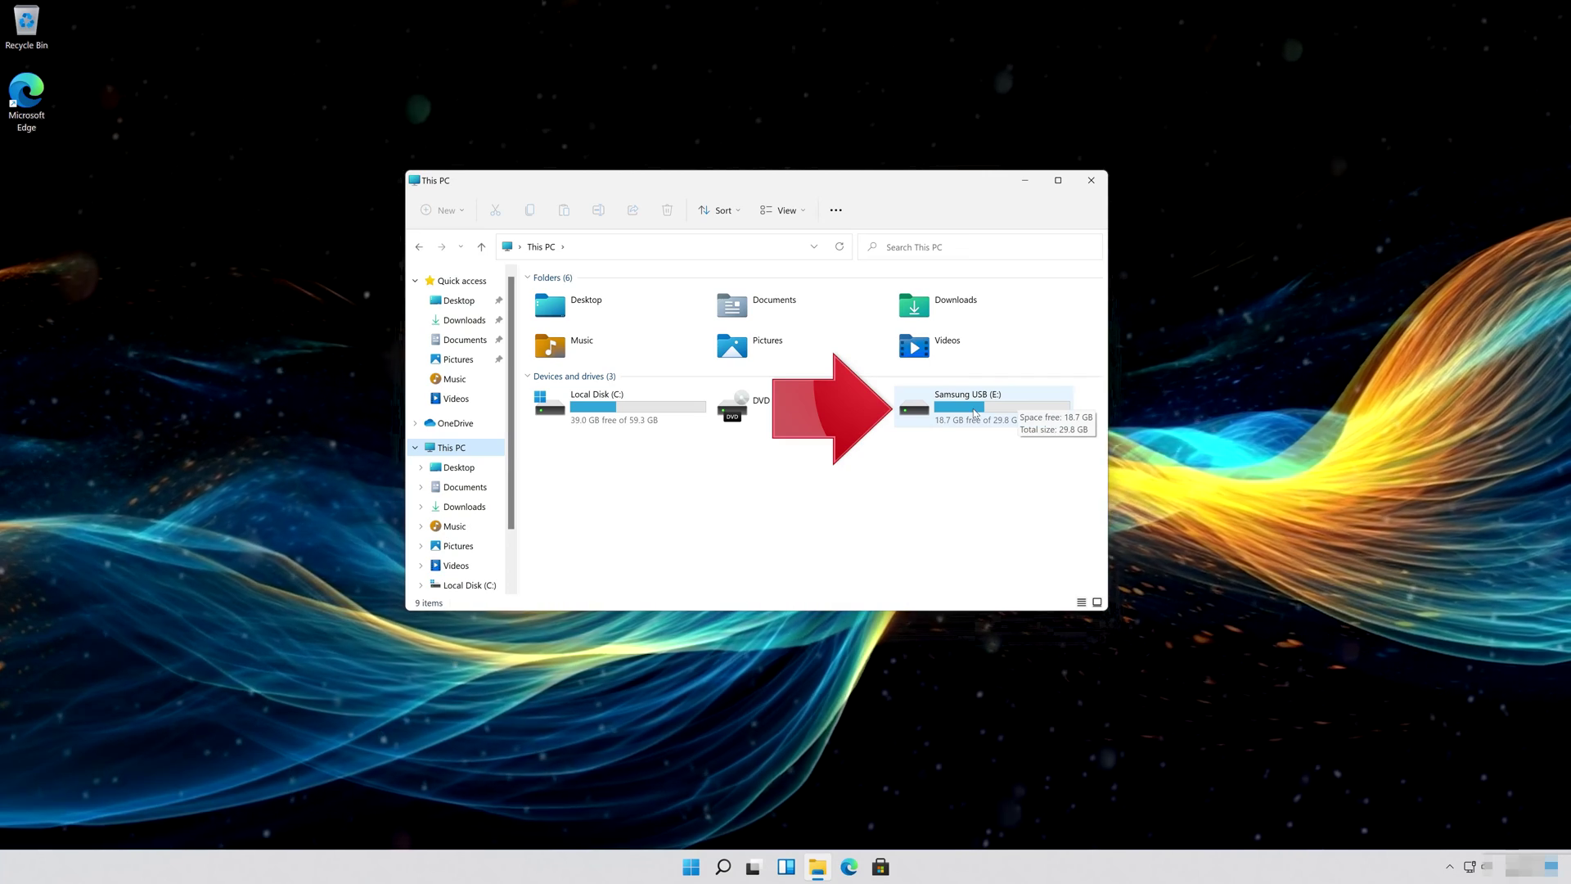
pyautogui.rightClick(974, 412)
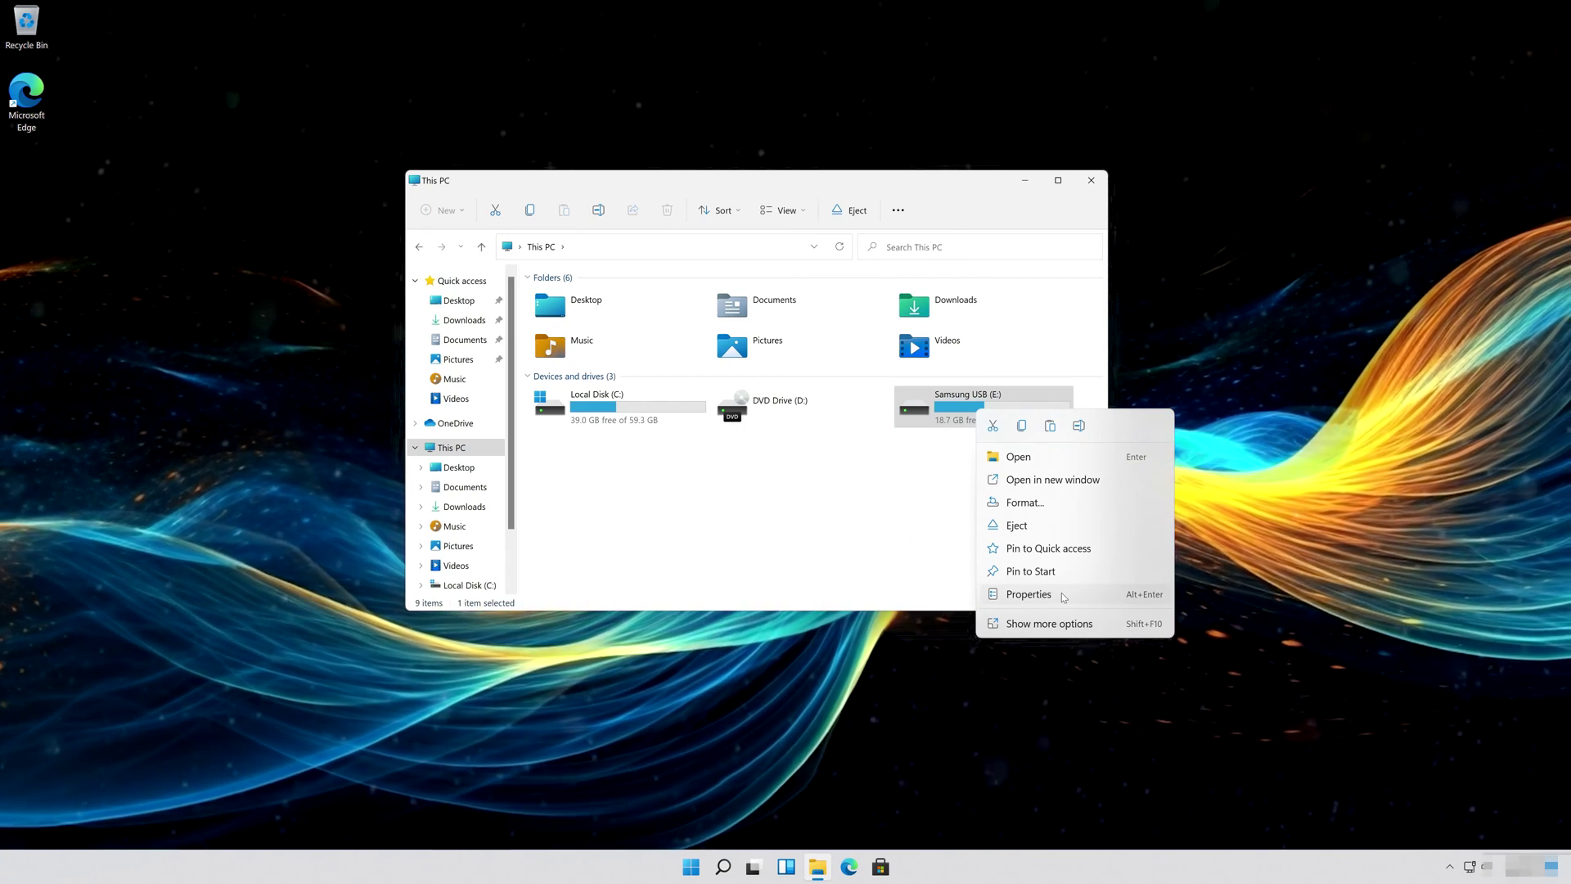
# - Run Check with 'Scan and repair drive' on Samsung USB (E:) from Properties' Tools tab, then close
pyautogui.click(1028, 594)
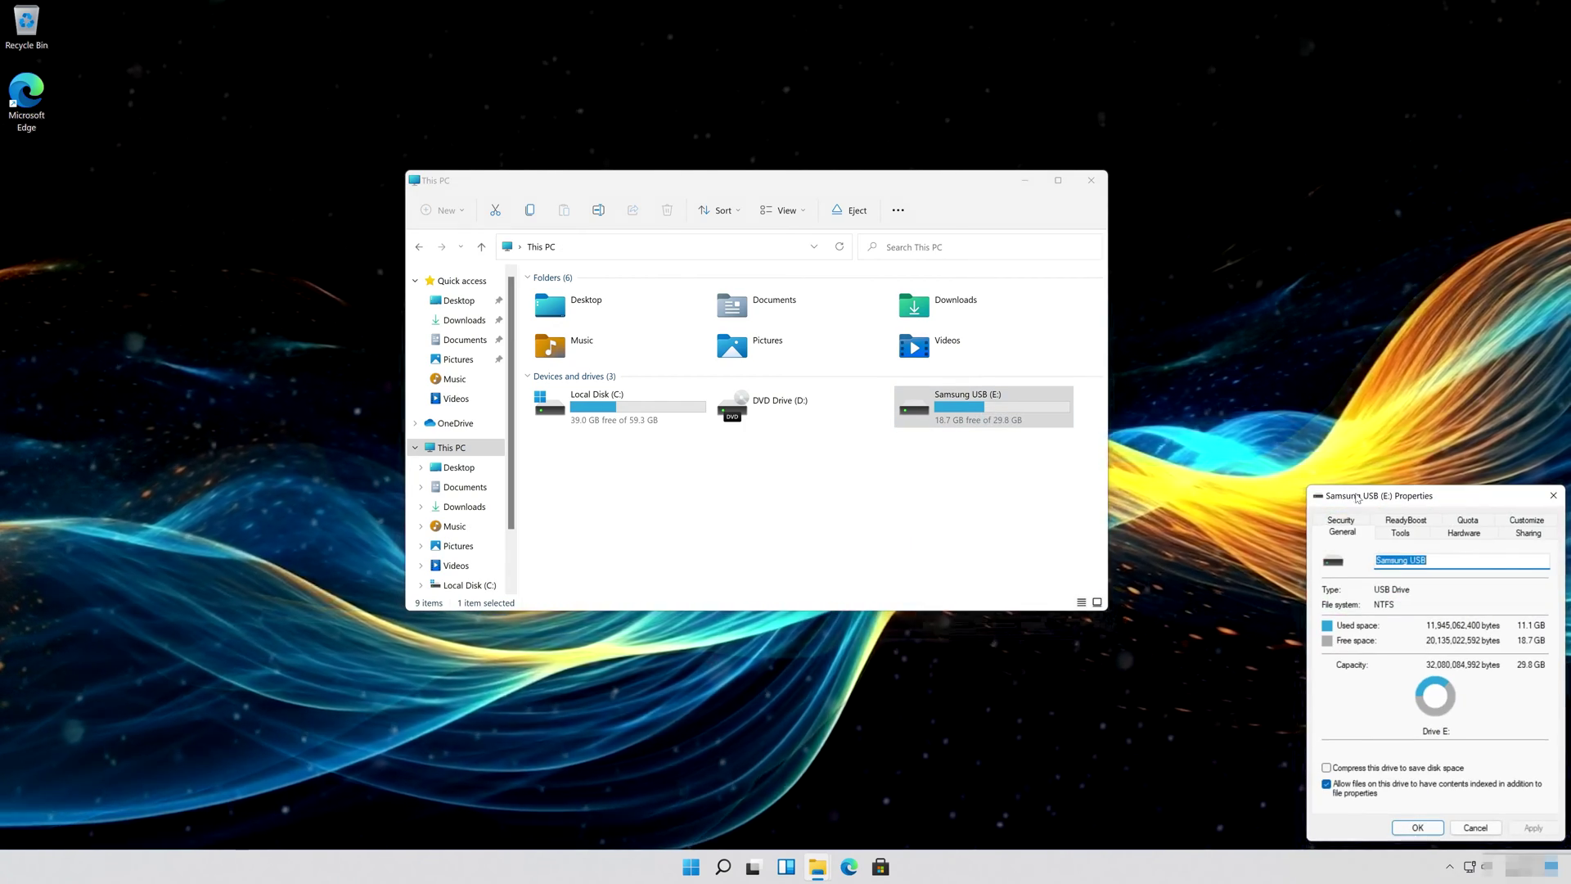
pyautogui.moveTo(1313, 478); pyautogui.dragTo(718, 227)
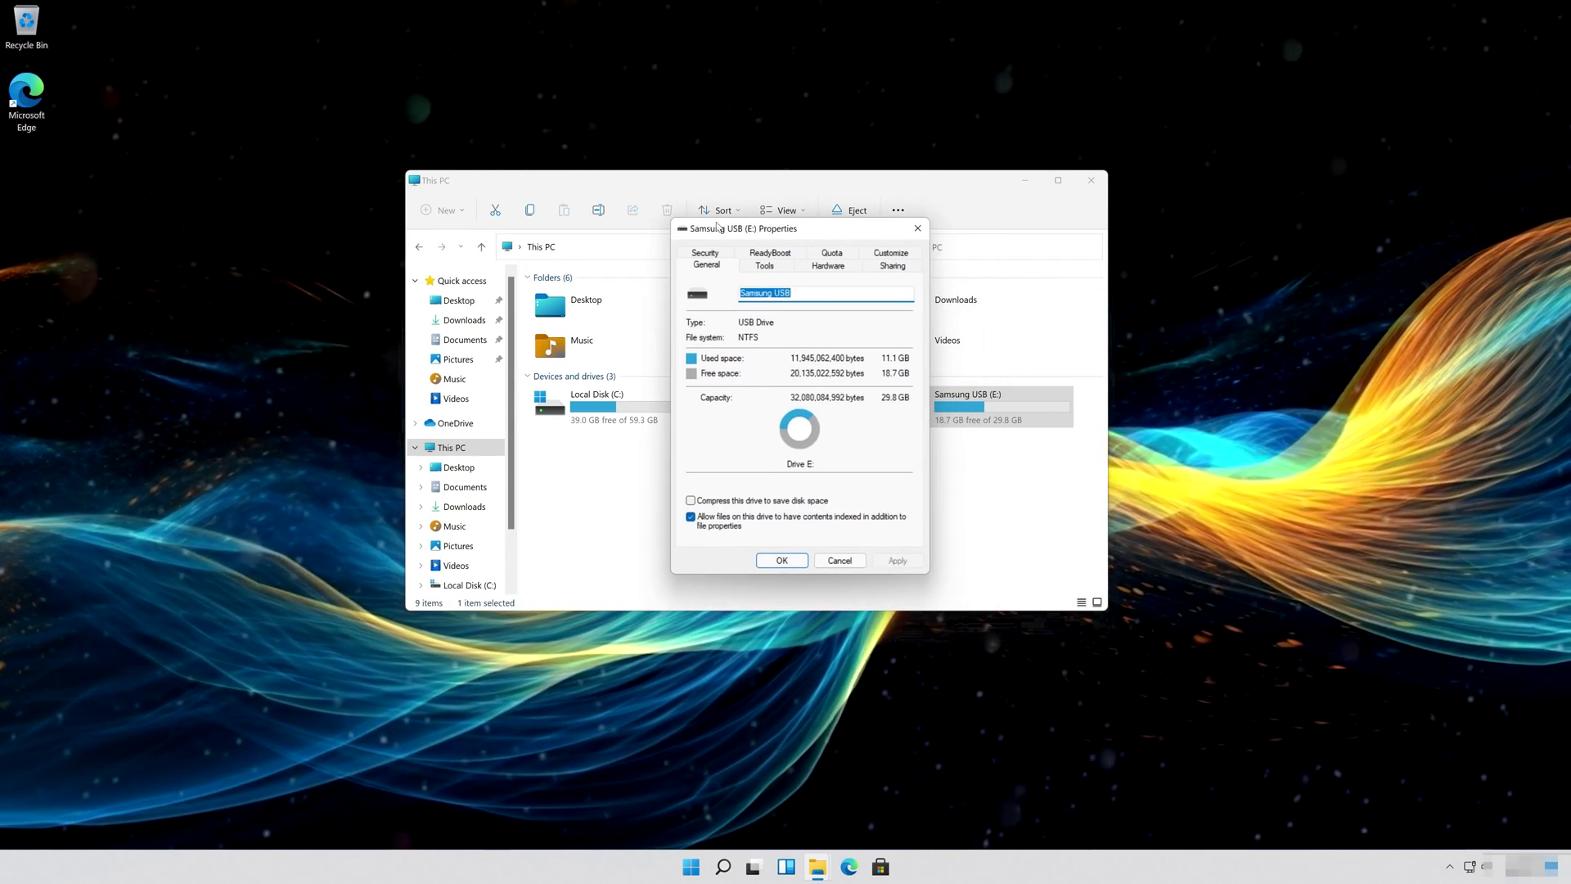
pyautogui.click(784, 266)
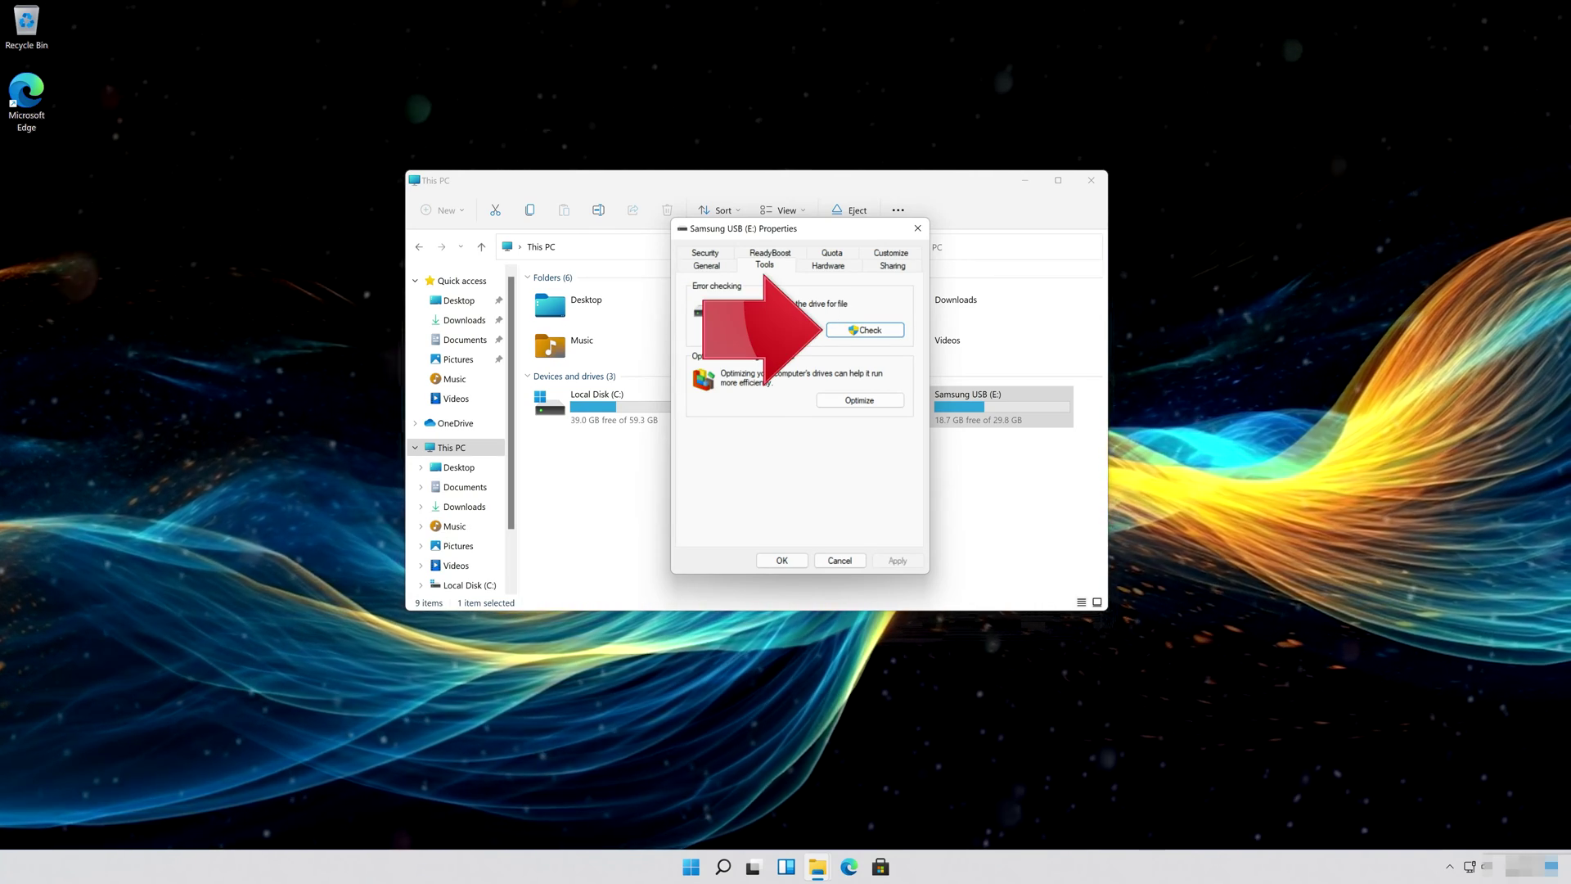
pyautogui.click(868, 331)
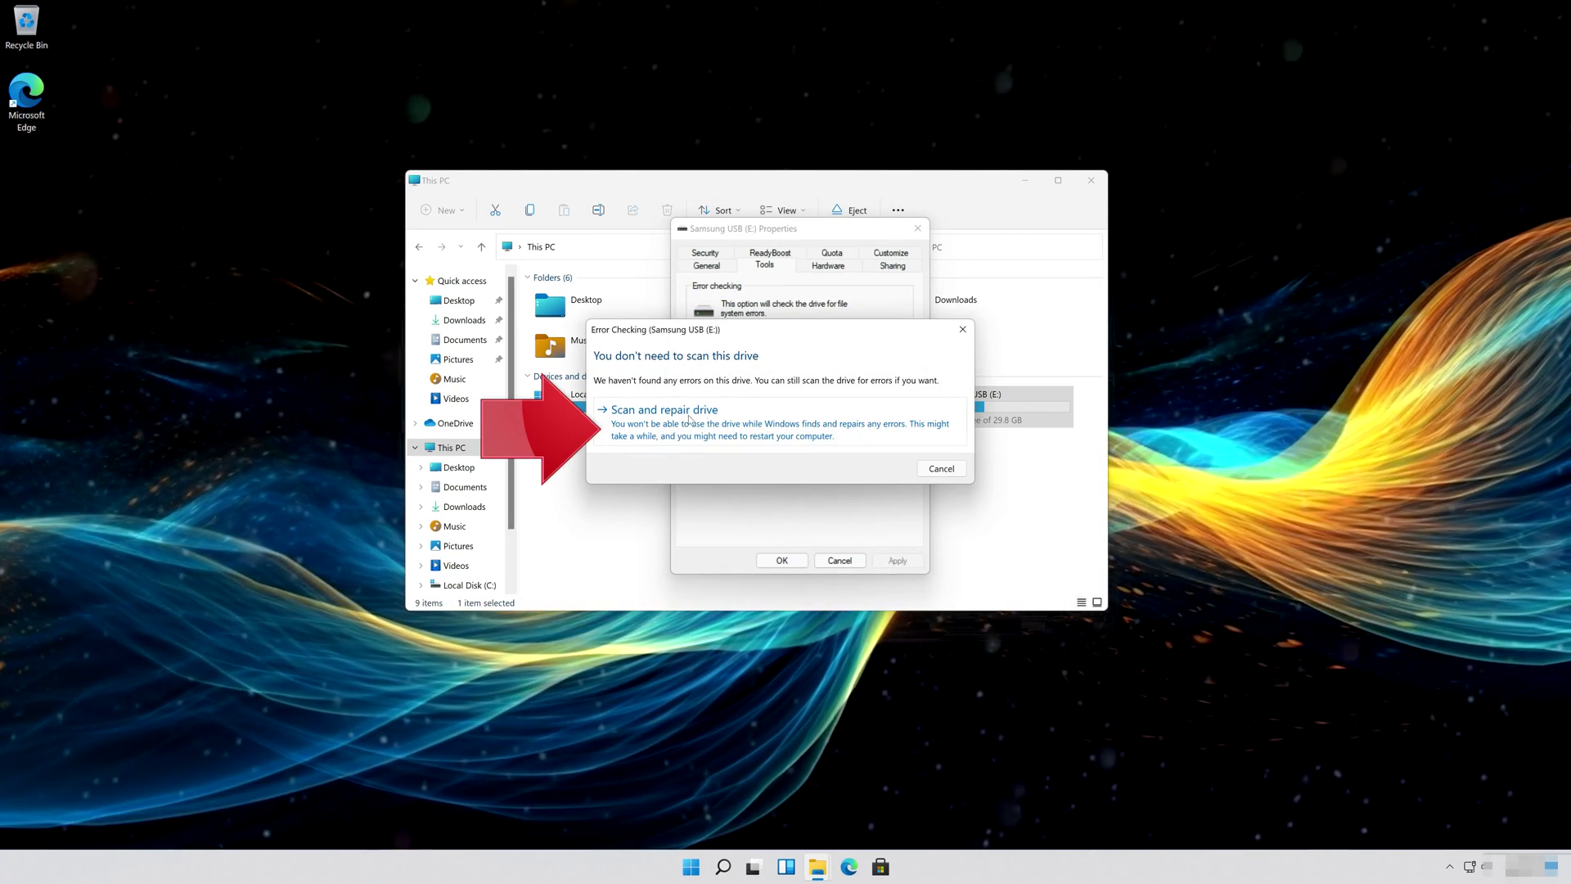
pyautogui.click(800, 414)
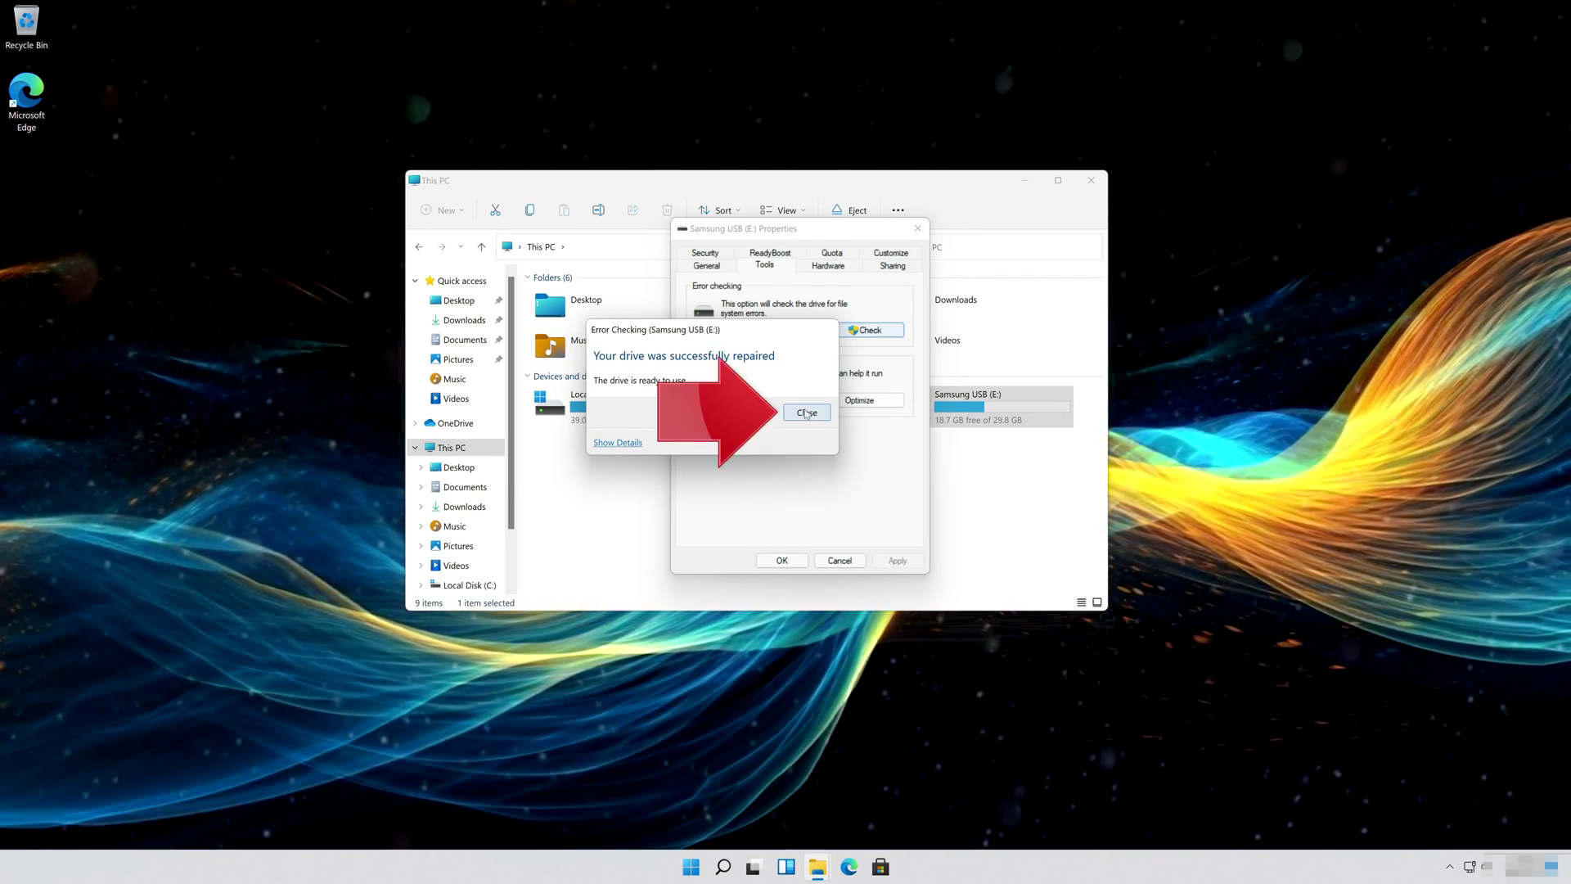
pyautogui.click(807, 412)
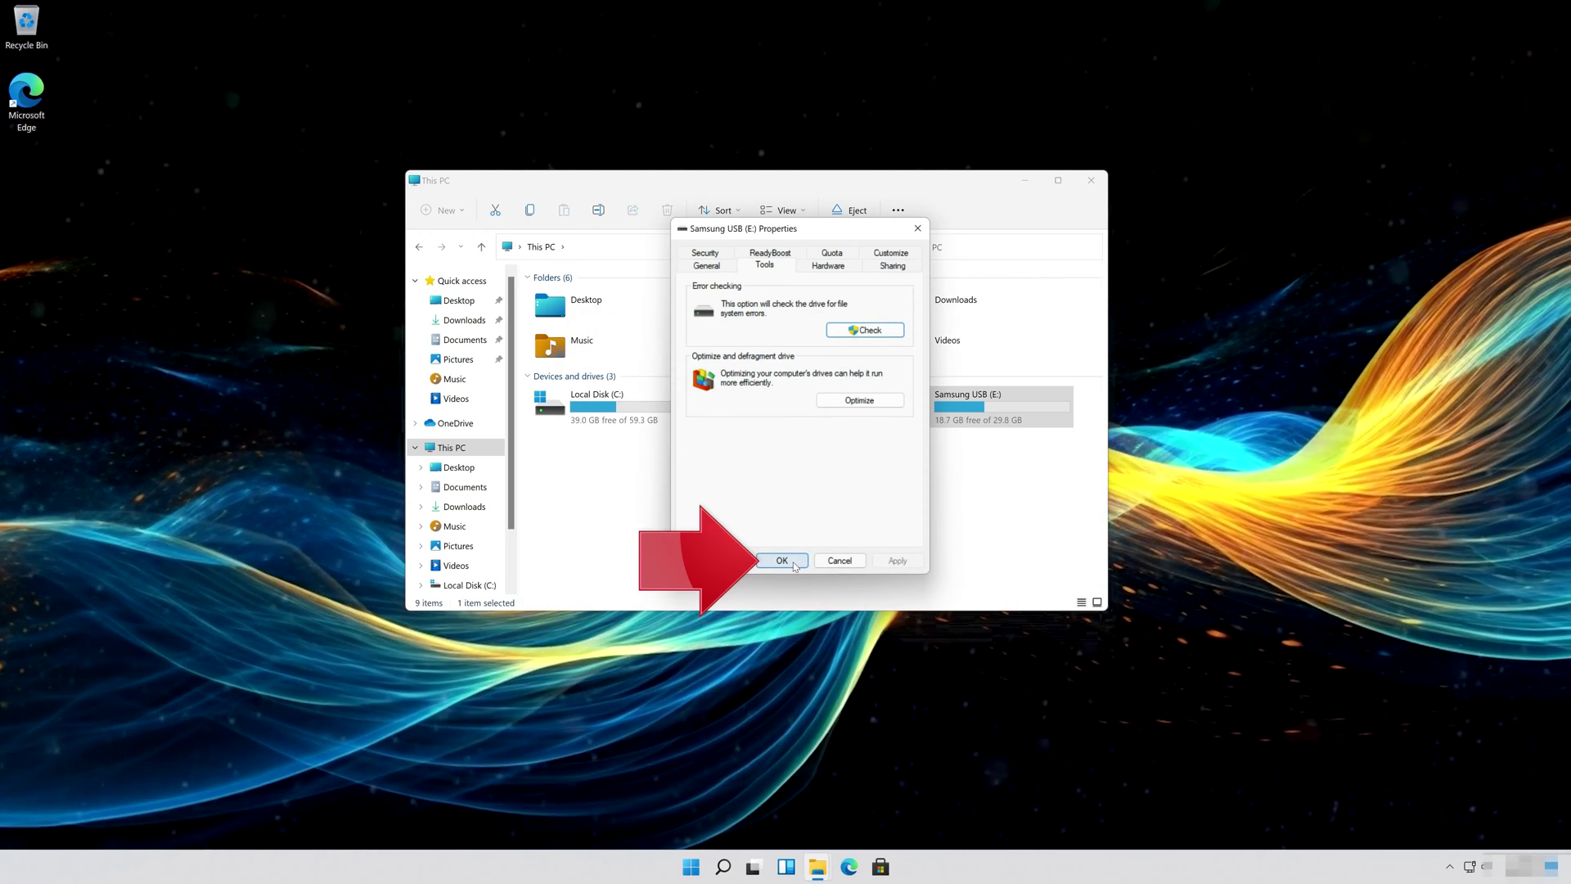
pyautogui.click(783, 562)
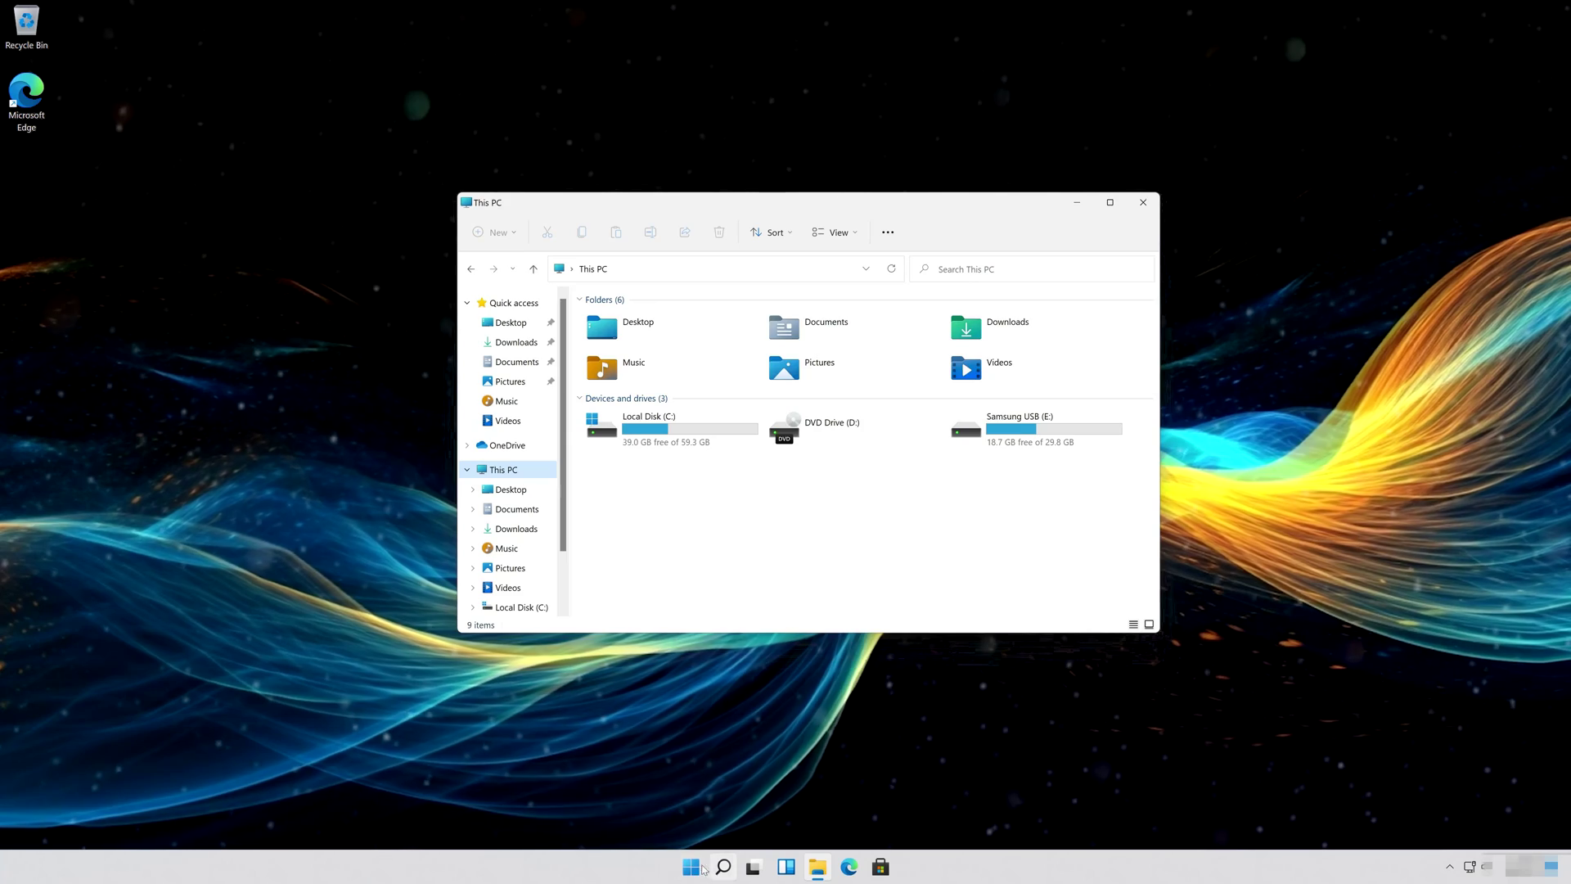
# - Search the Start menu for cmd and run Command Prompt as administrator
pyautogui.click(694, 869)
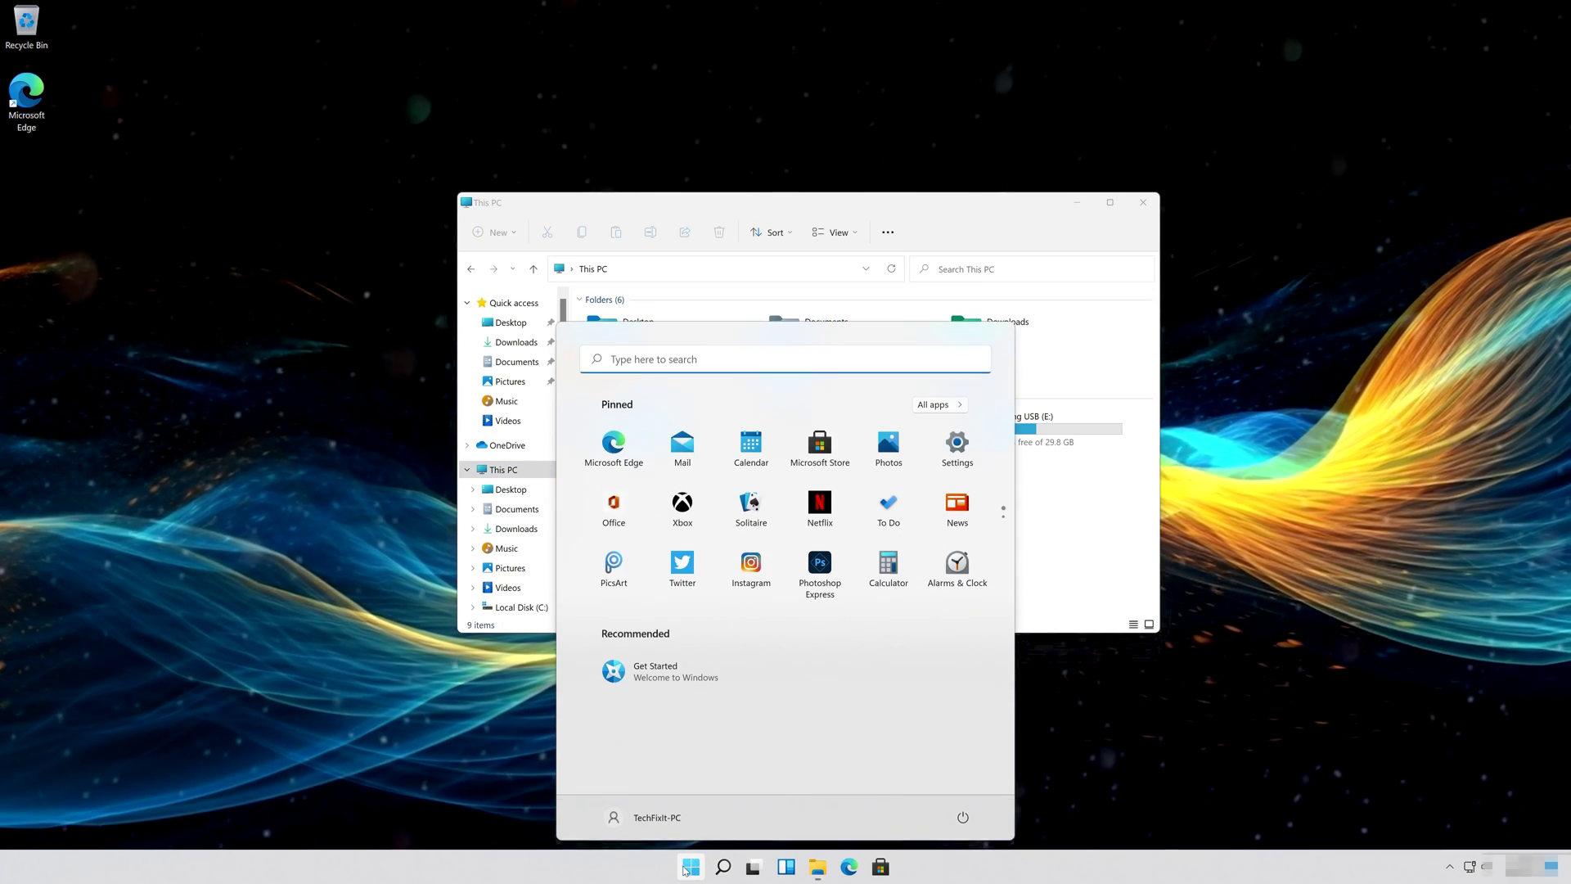
pyautogui.write('cmd')
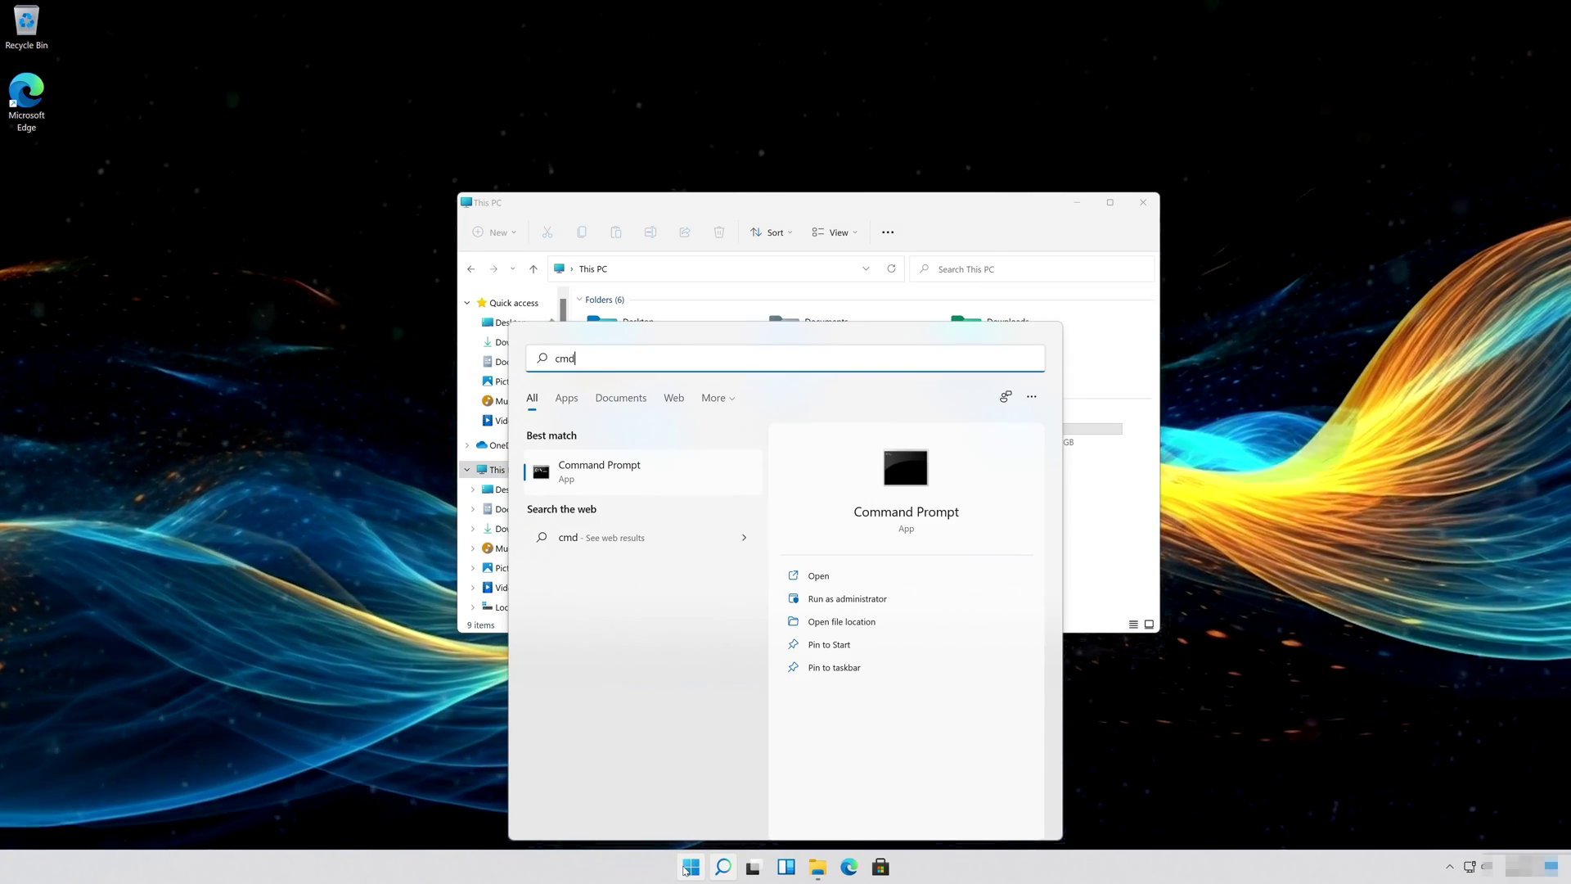
pyautogui.rightClick(623, 482)
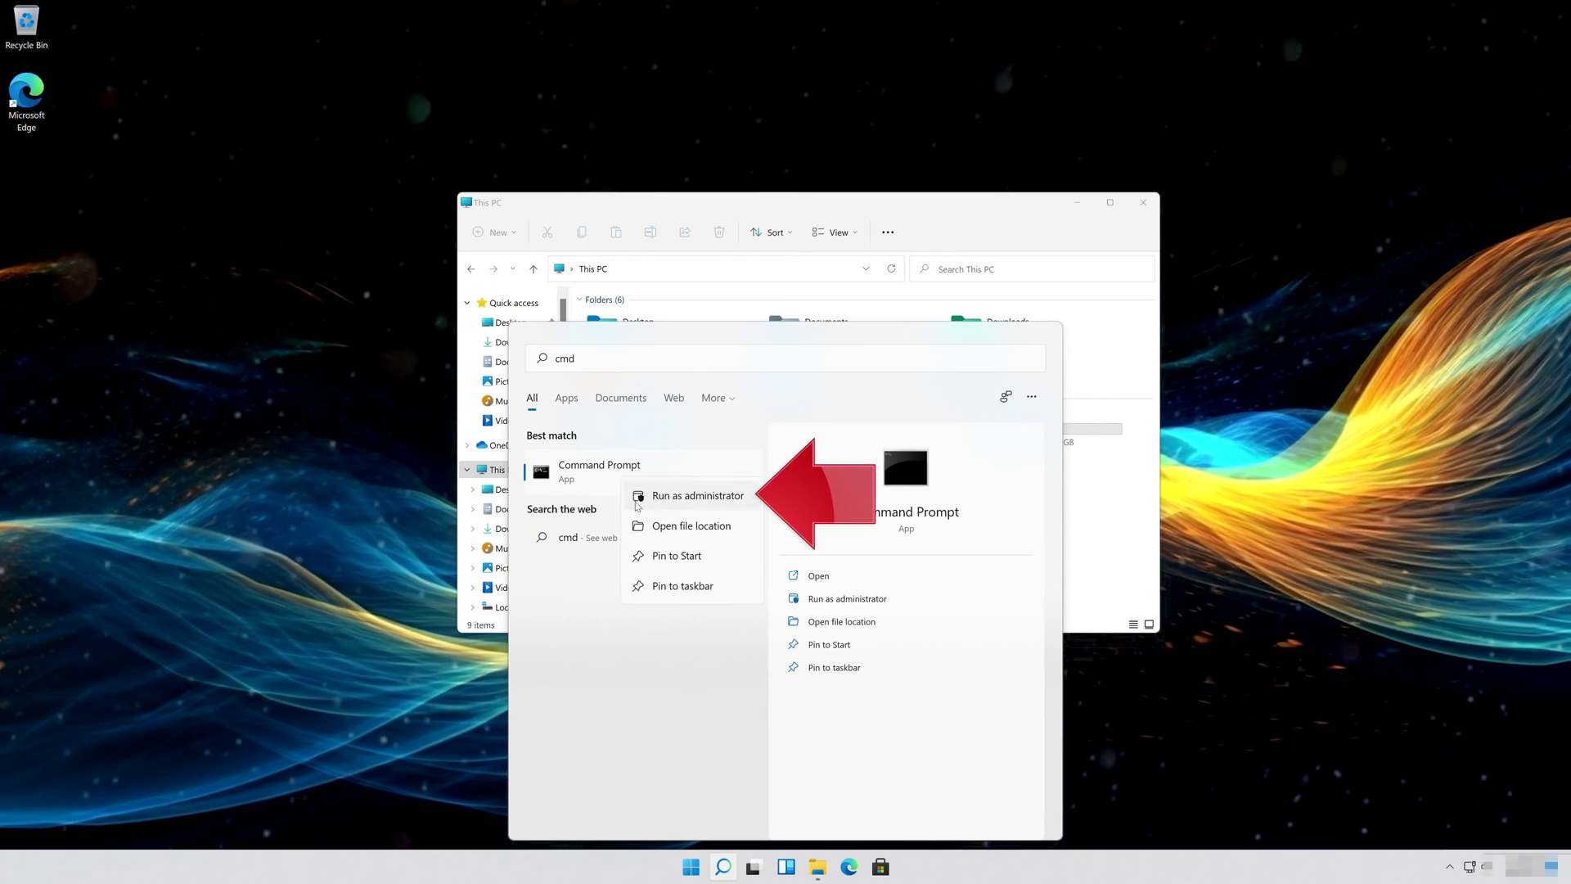
pyautogui.click(704, 497)
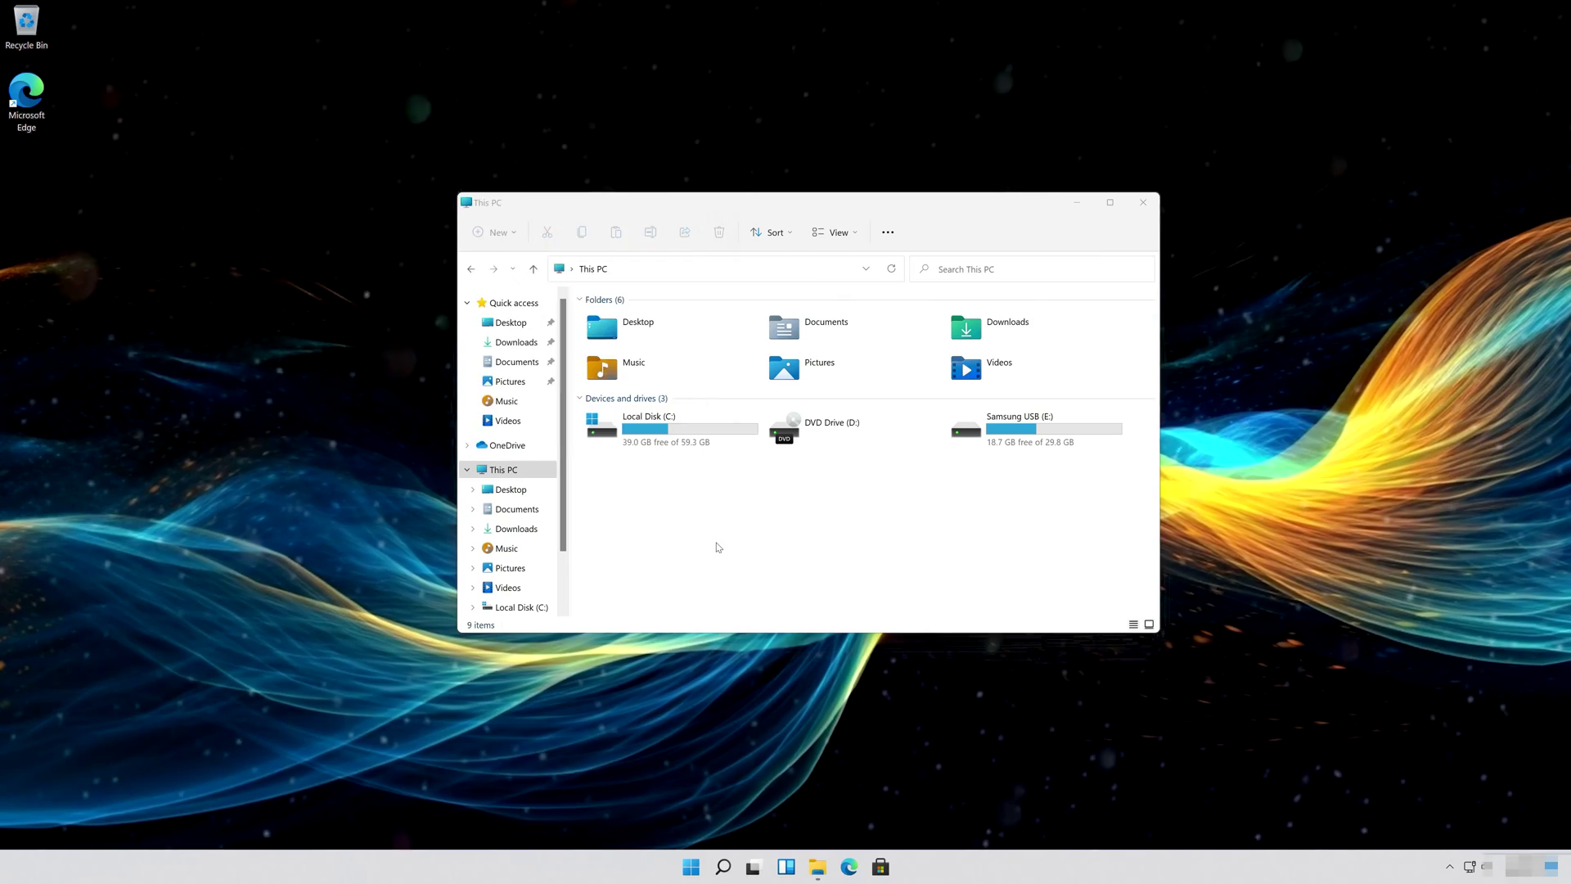
# - Enter chkdsk e: /f /r in the admin Command Prompt to fix errors and bad sectors
pyautogui.moveTo(419, 85); pyautogui.dragTo(634, 280)
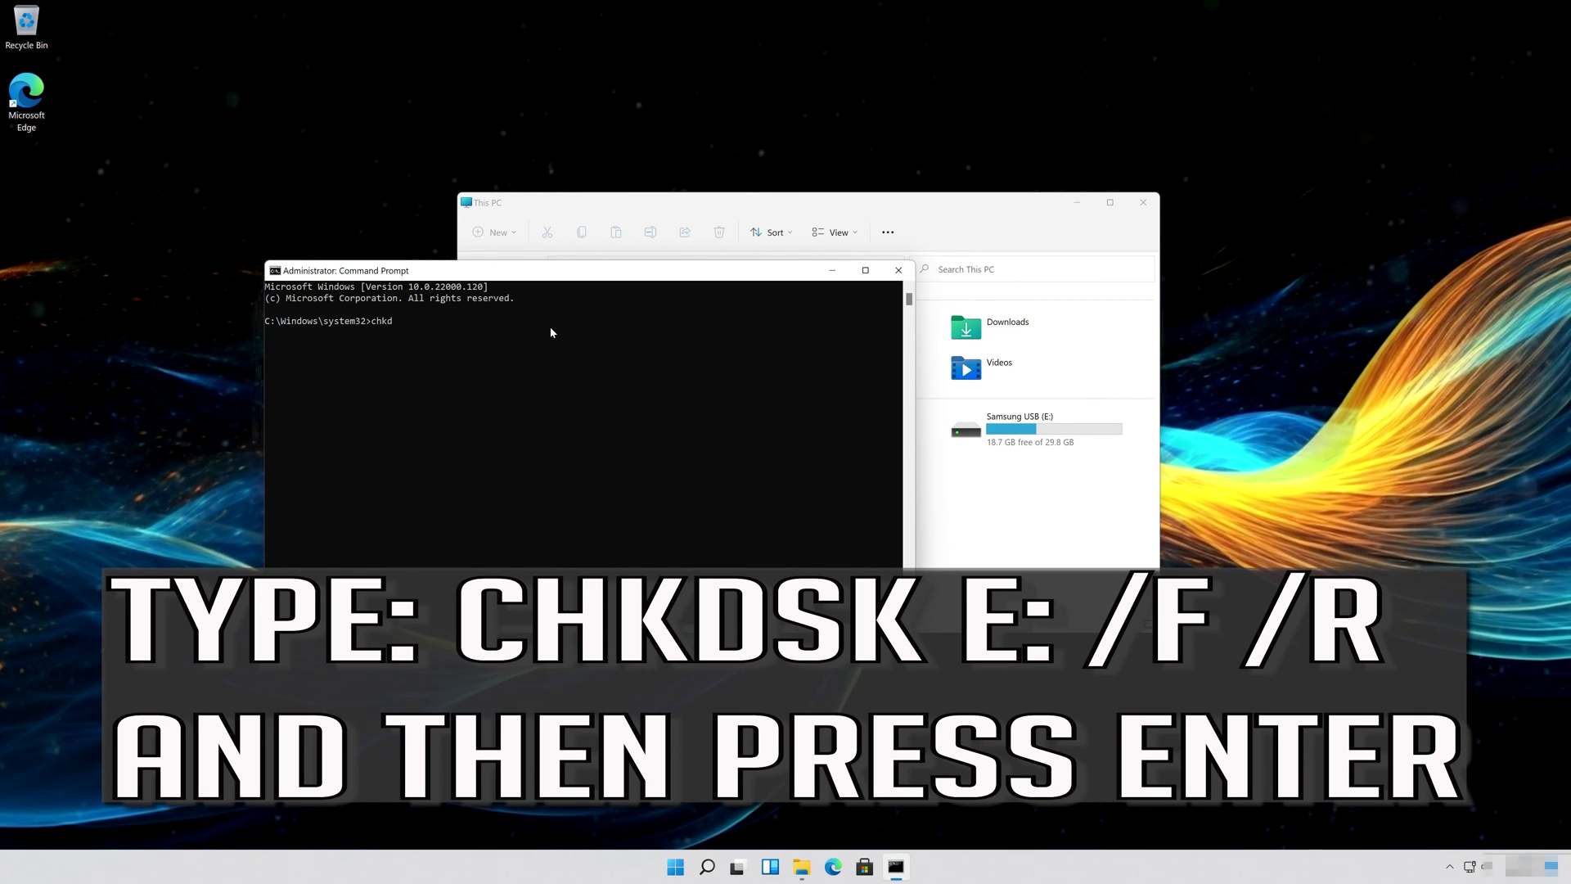
pyautogui.write('k e: /f /r')
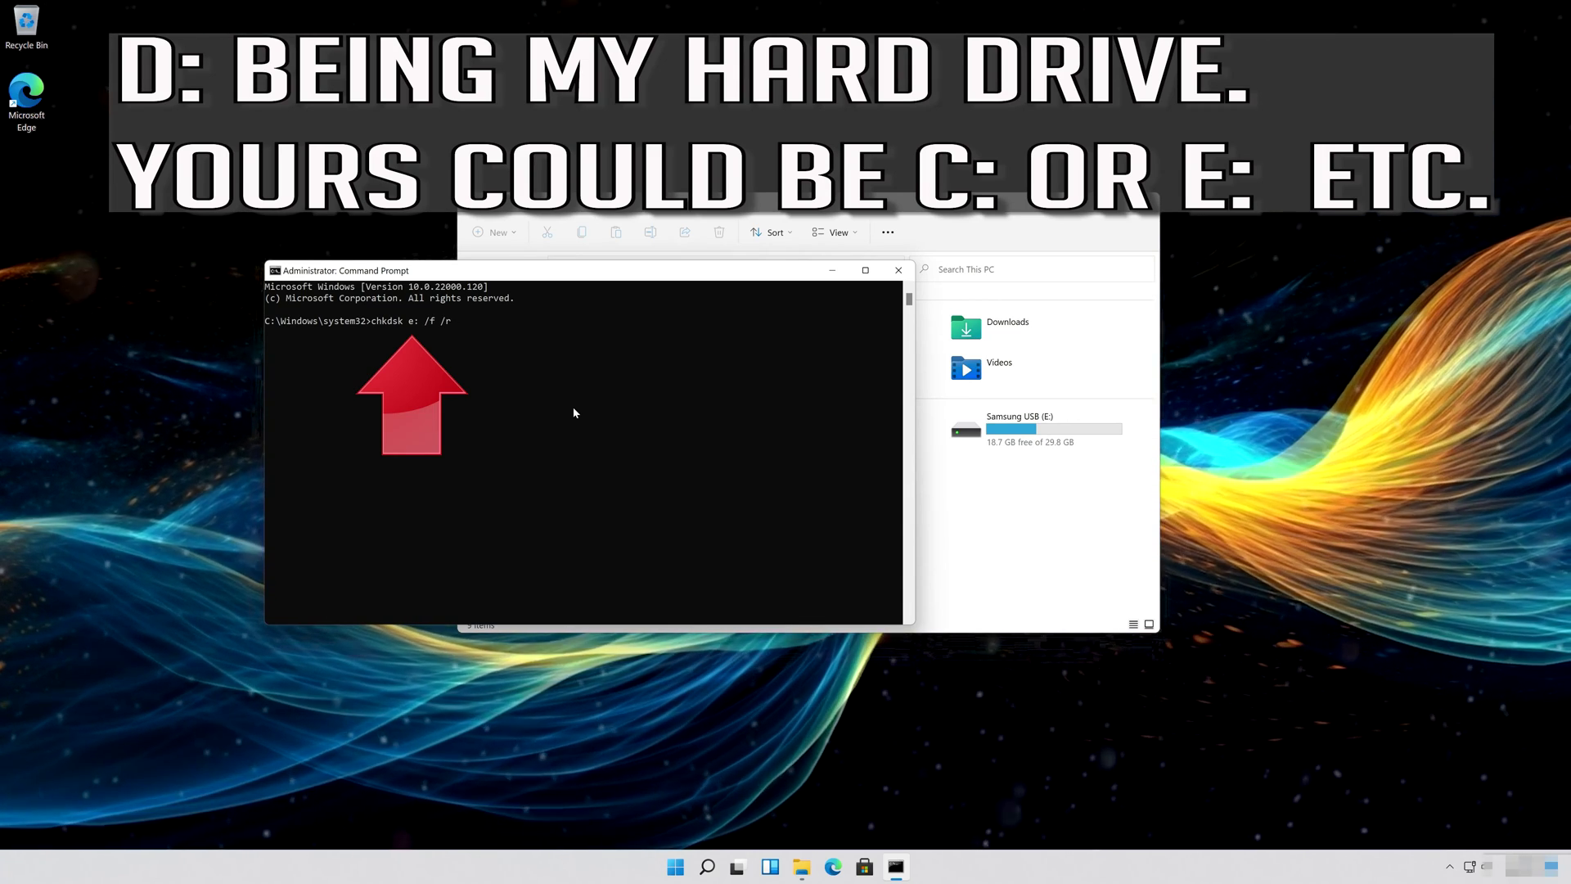
pyautogui.press('Return')
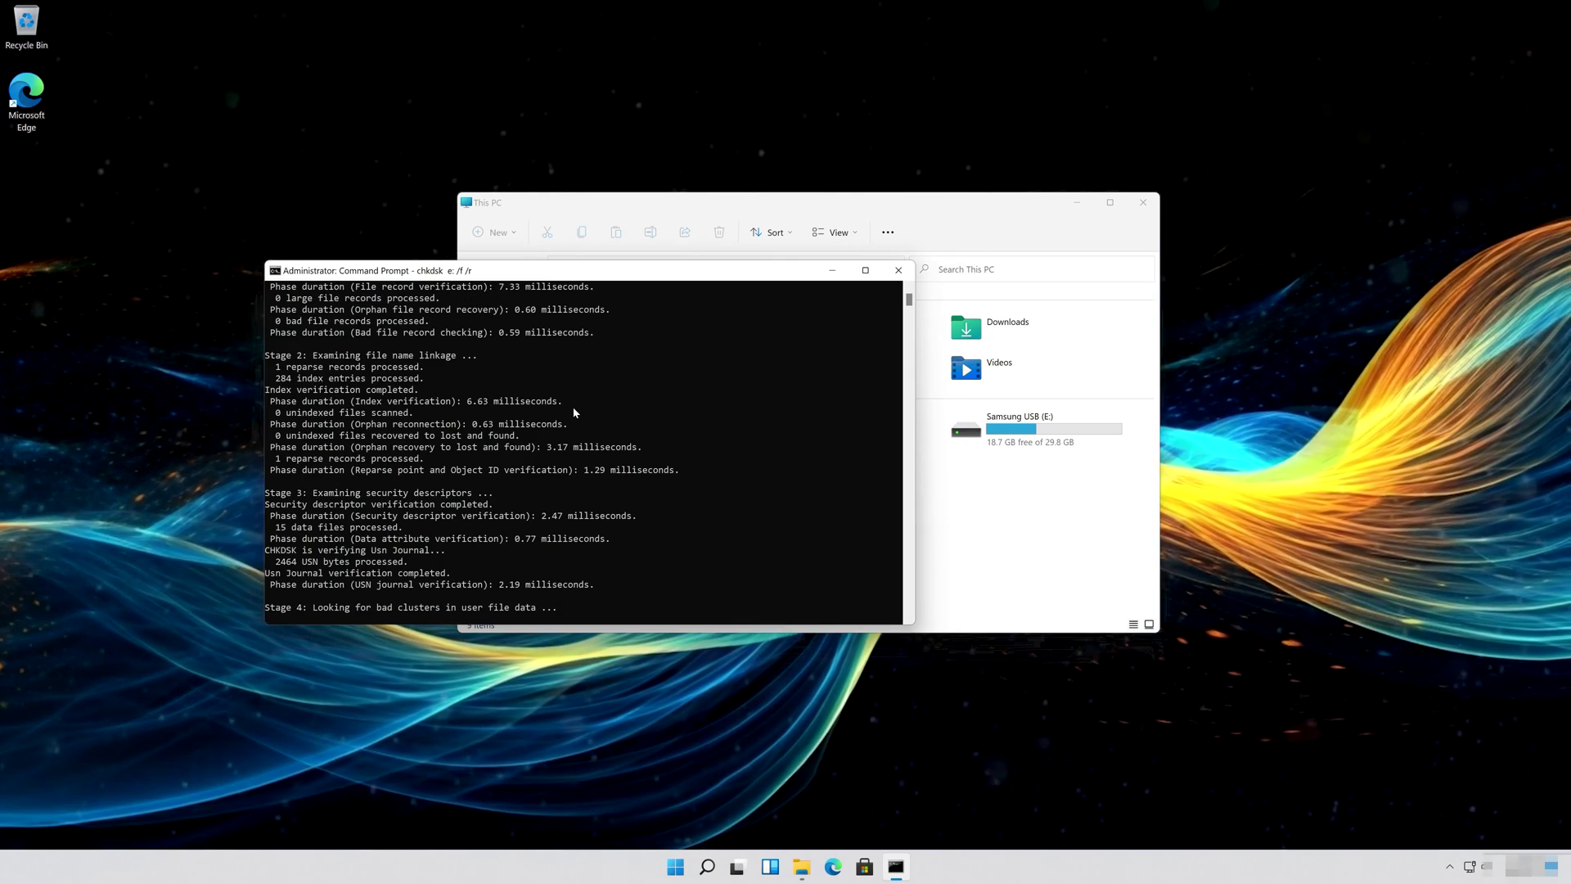